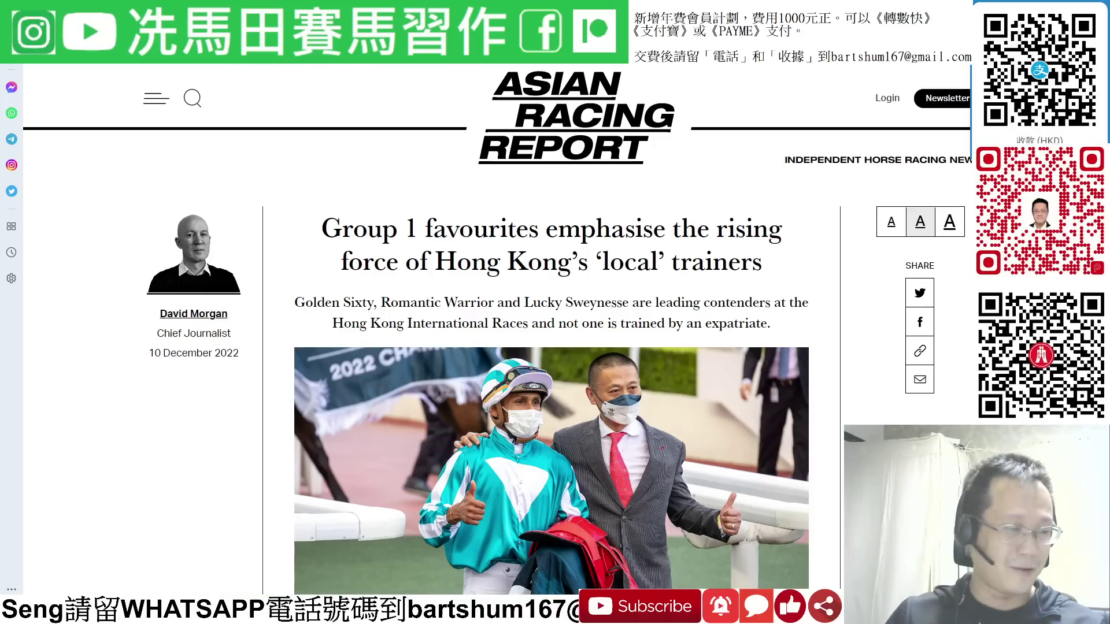
Switch to the Excel racing workbook and show the trainer odds table on 工作表2 from its first row
key("alt+Tab")
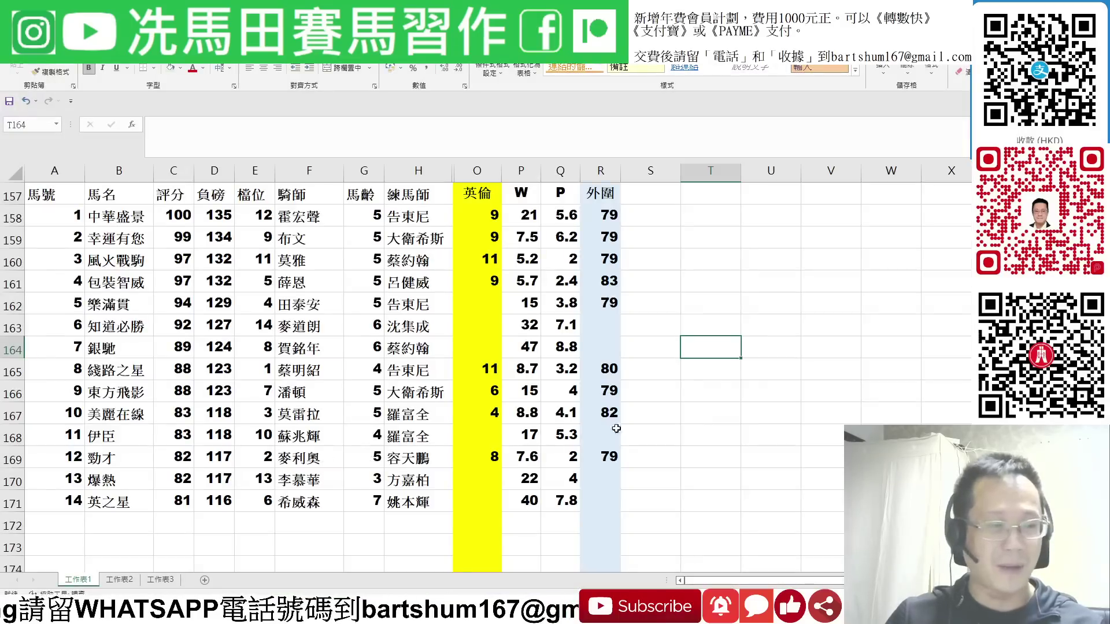
left_click(119, 579)
scroll(860, 322, "up", 1)
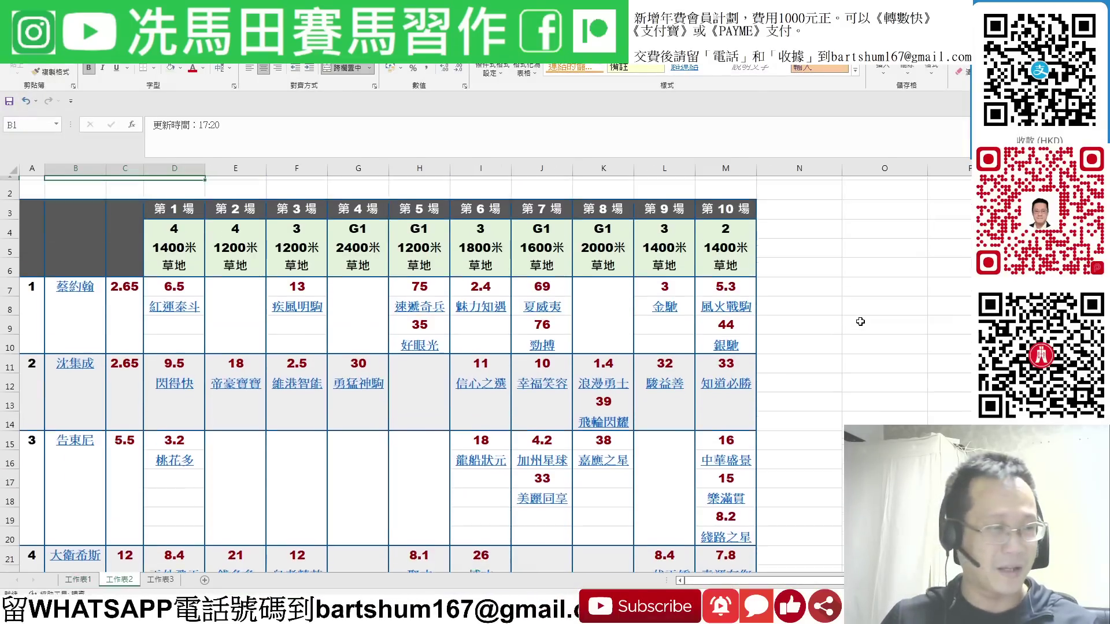
left_click(860, 321)
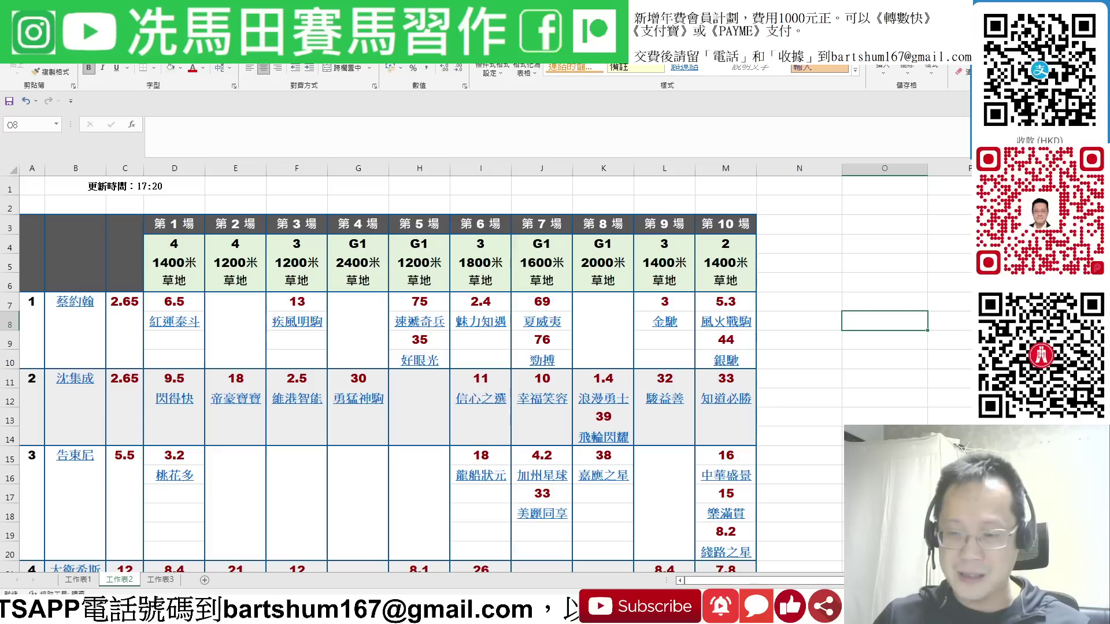
Review the first-ranked trainer's odds in row 7, focusing on races 1, 6, 8 and 9
left_click(638, 295)
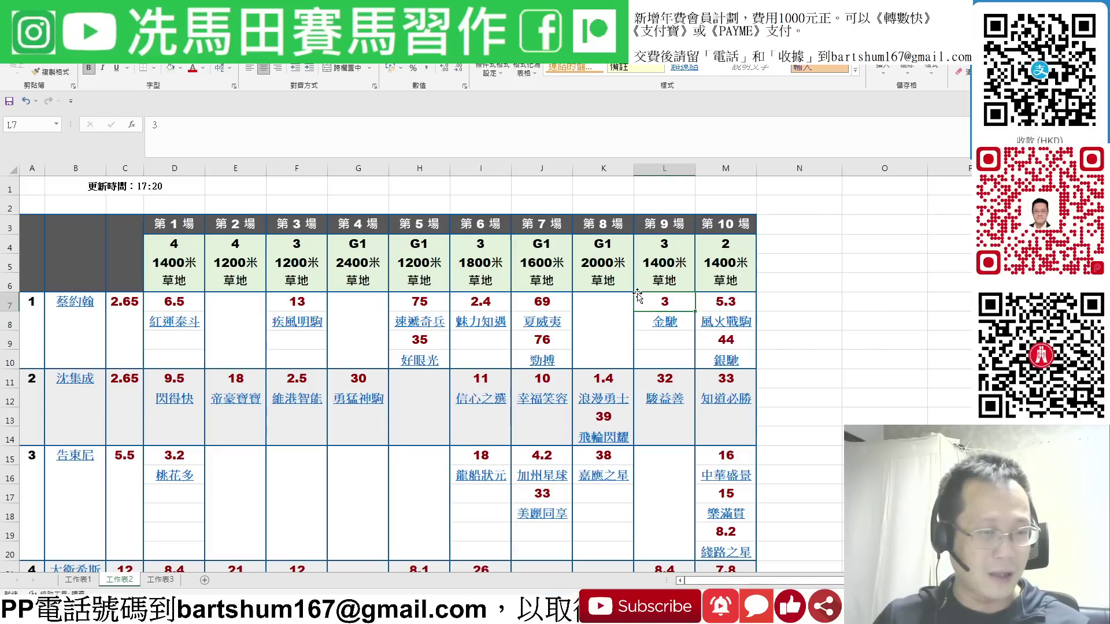
left_click(608, 296)
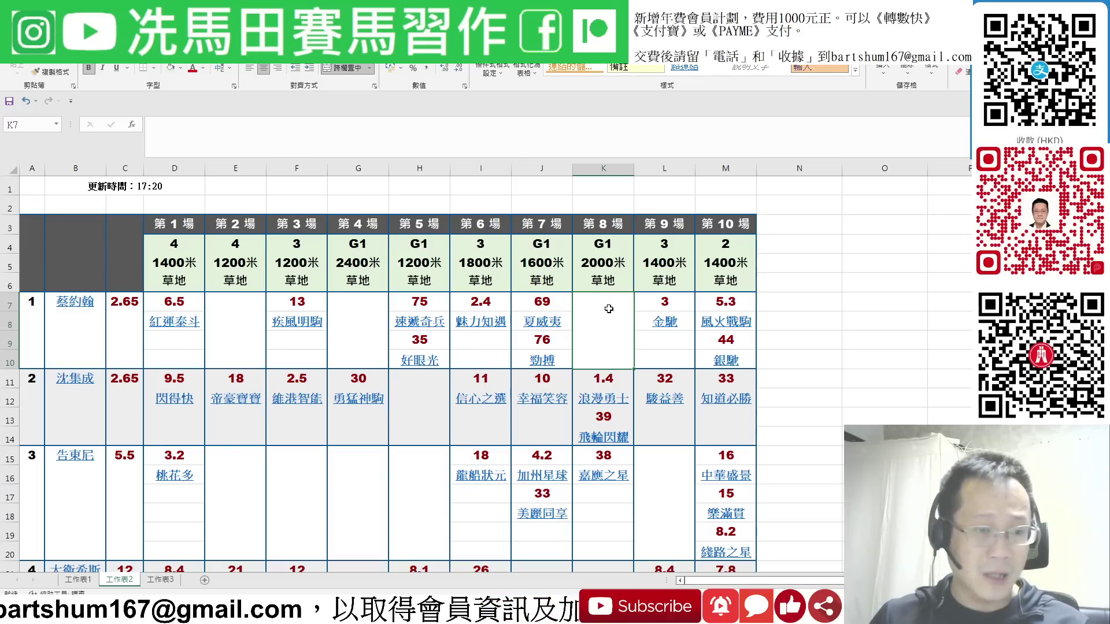
left_click(659, 302)
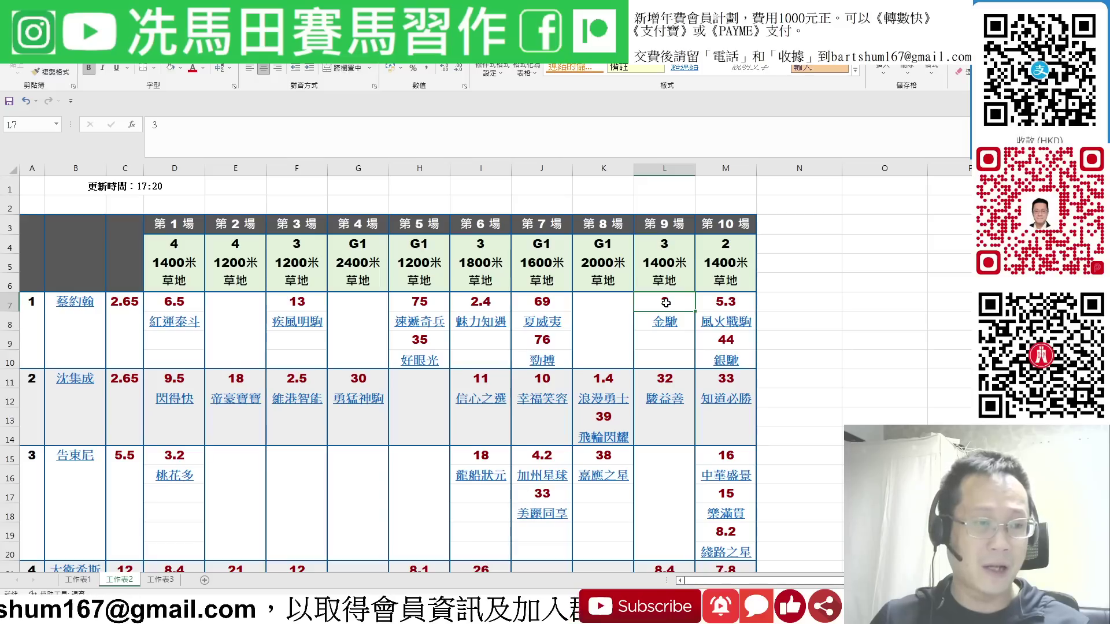
left_click(479, 303)
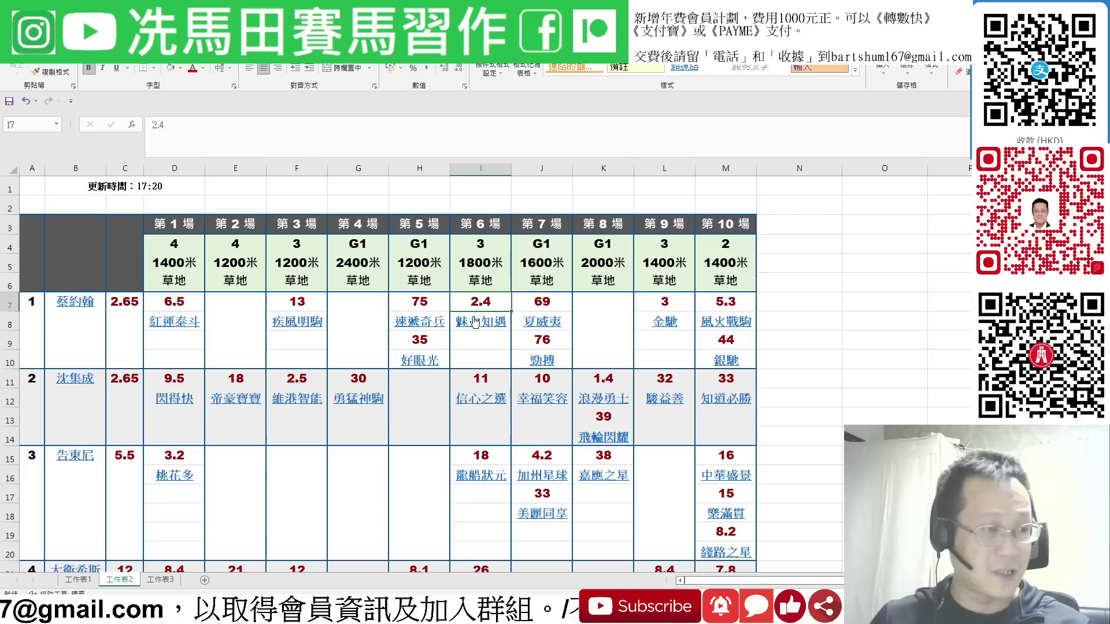
left_click(199, 303)
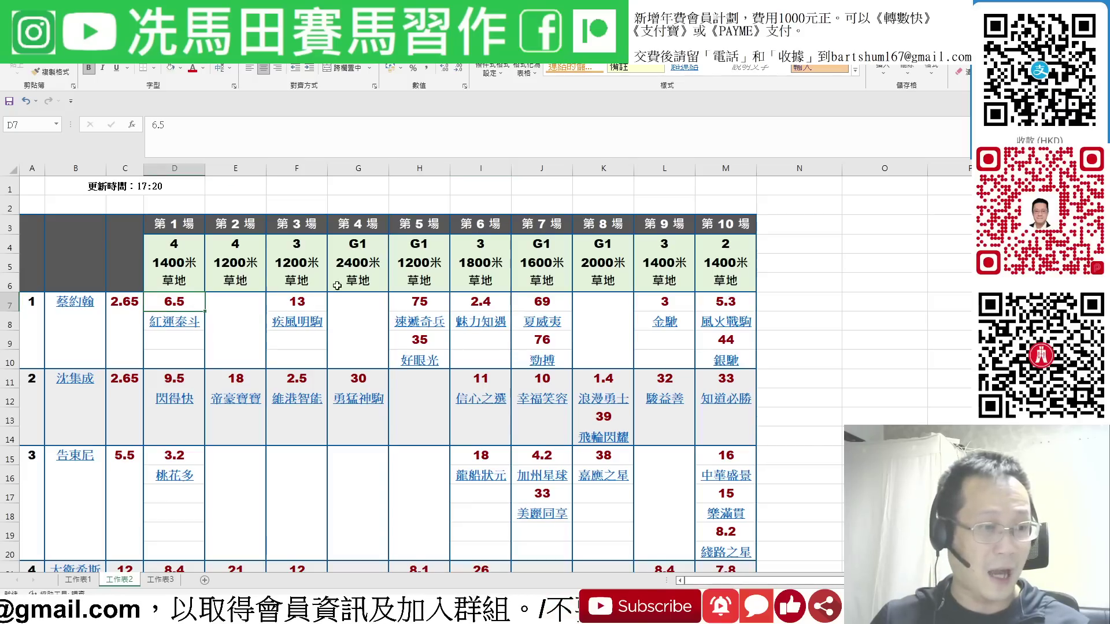
left_click(668, 299)
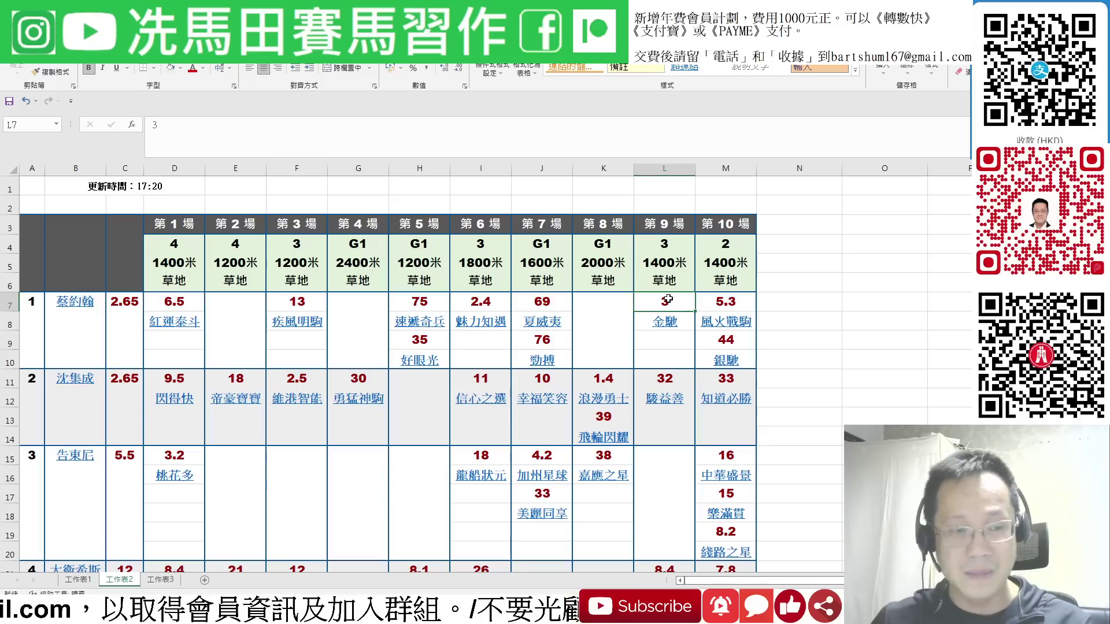
left_click(480, 299)
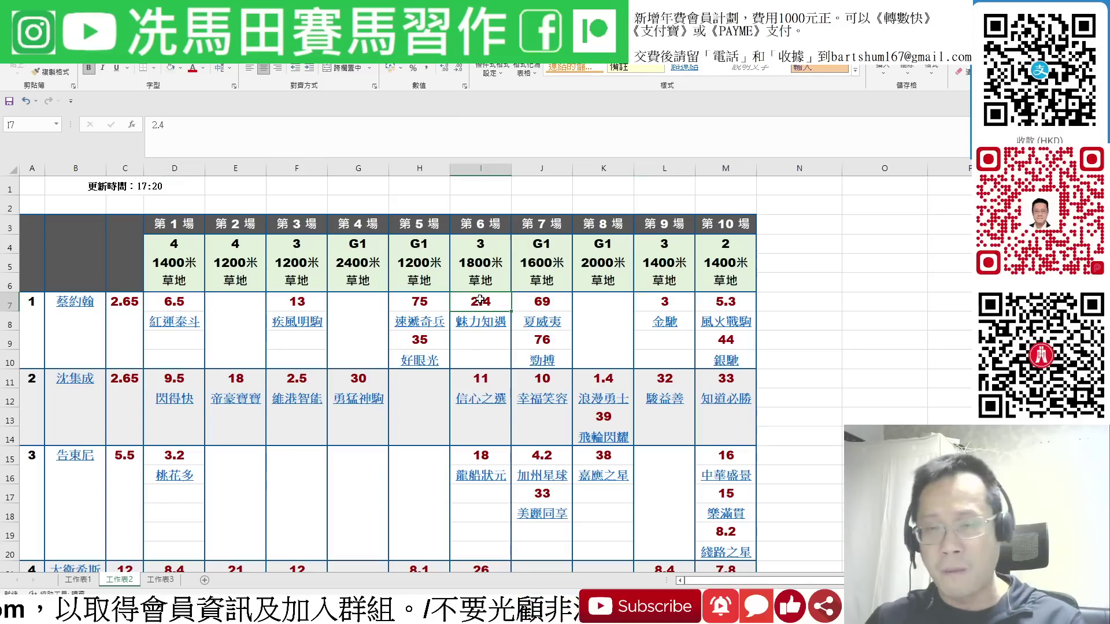
Review the second-ranked trainer's odds in row 11 and compare them with the first-ranked trainer's race 9 runner
left_click(610, 375)
left_click(316, 380)
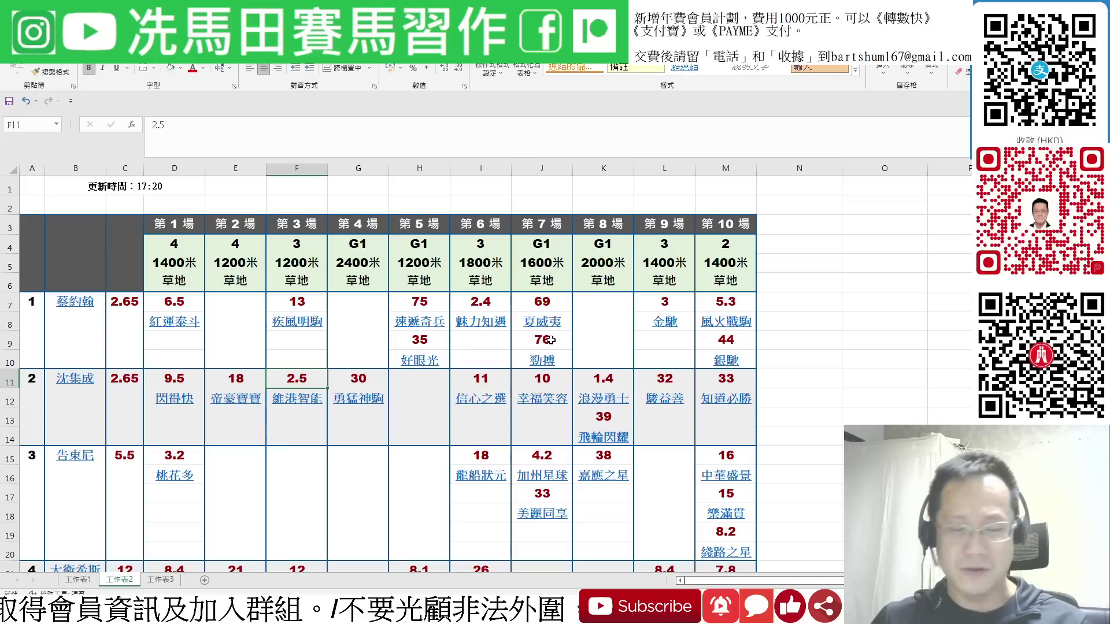
left_click(497, 381)
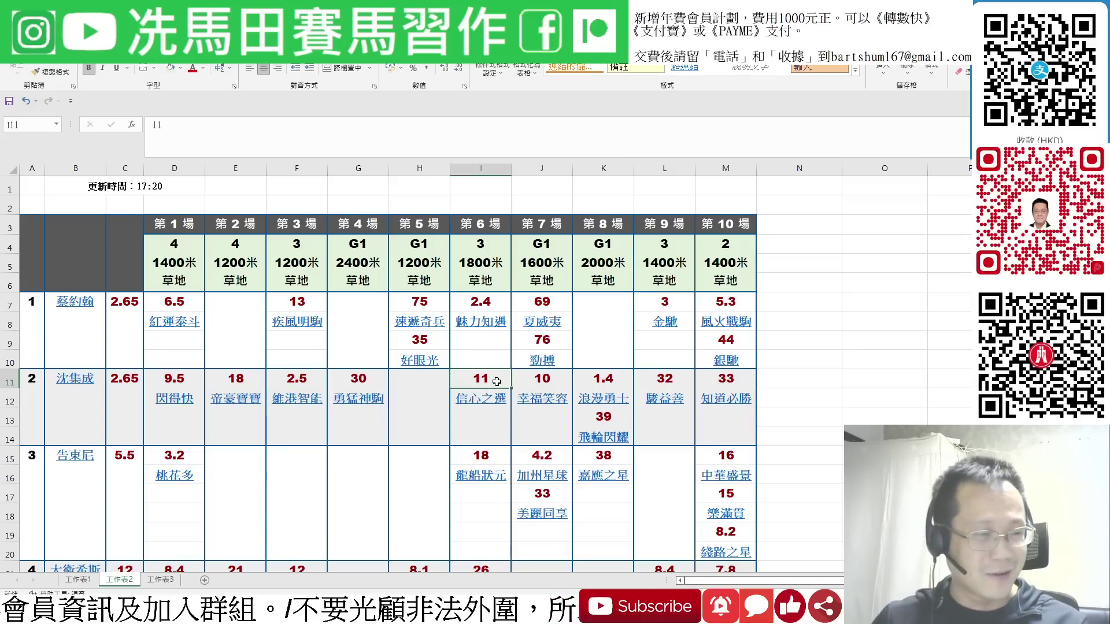
left_click(237, 383)
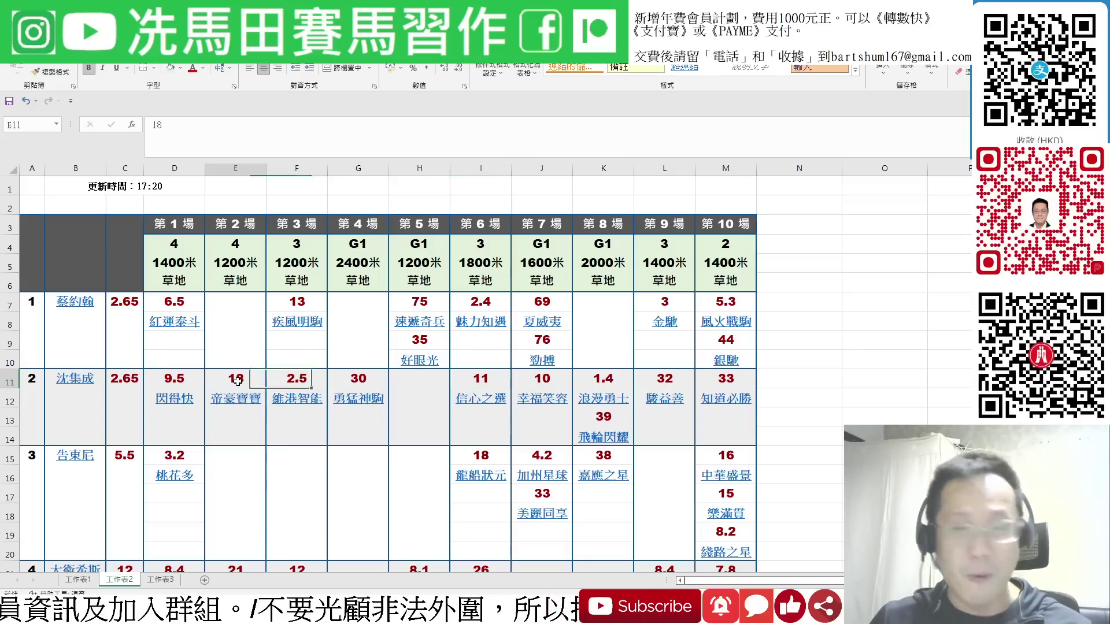
left_click(191, 378)
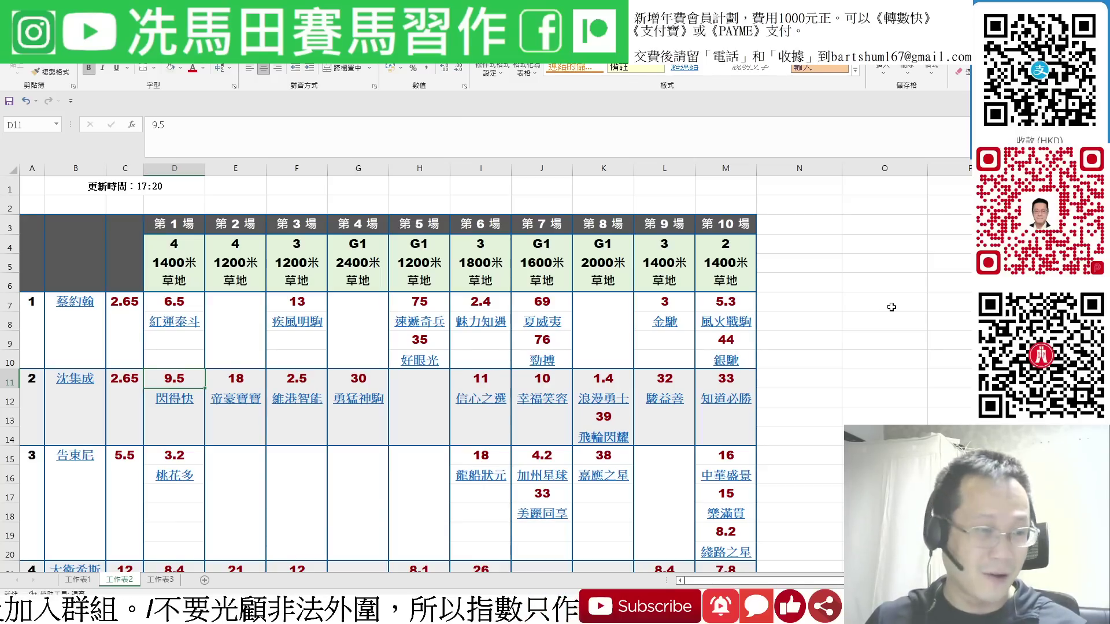
left_click(675, 299)
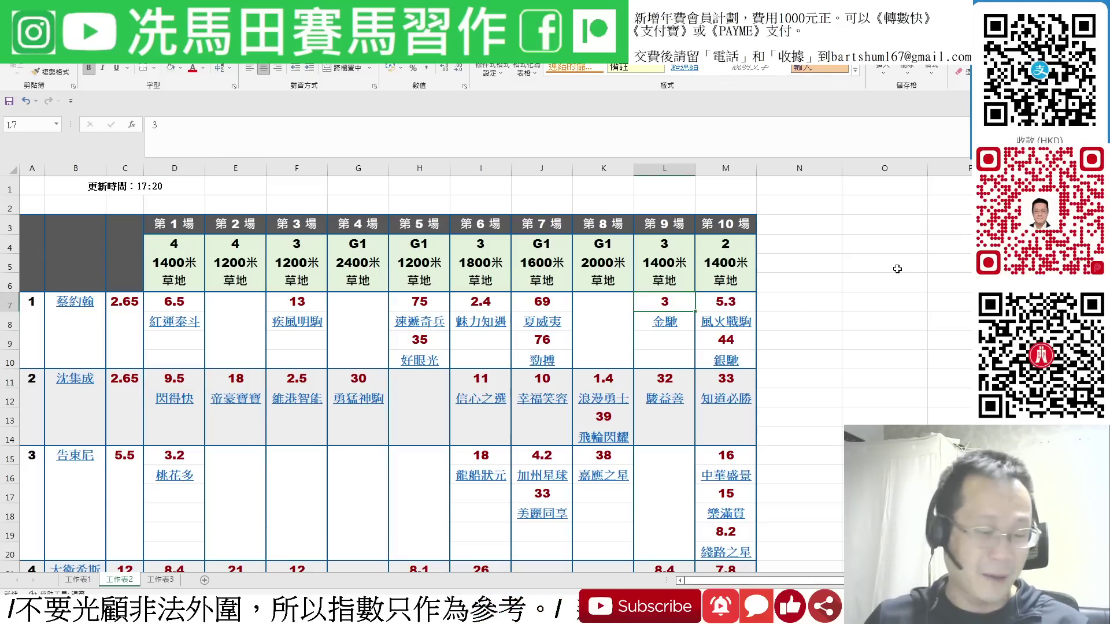
Examine the fourth- and seventh-ranked trainers' entries, selecting C21:M24 and then B31:M32
scroll(897, 268, "down", 5)
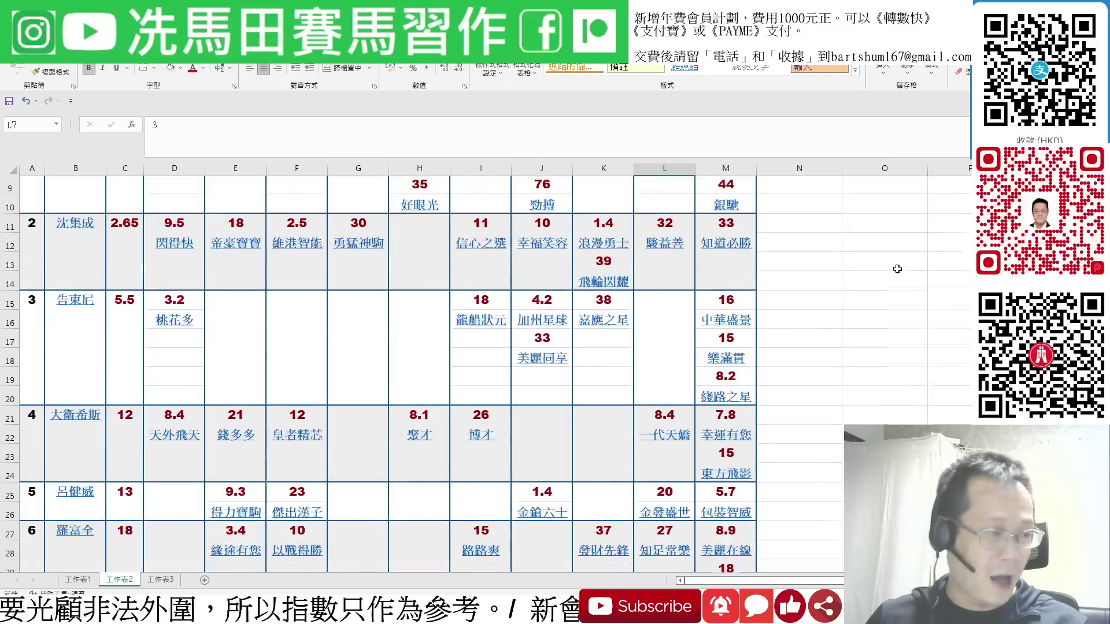
left_click_drag(735, 282, 125, 338)
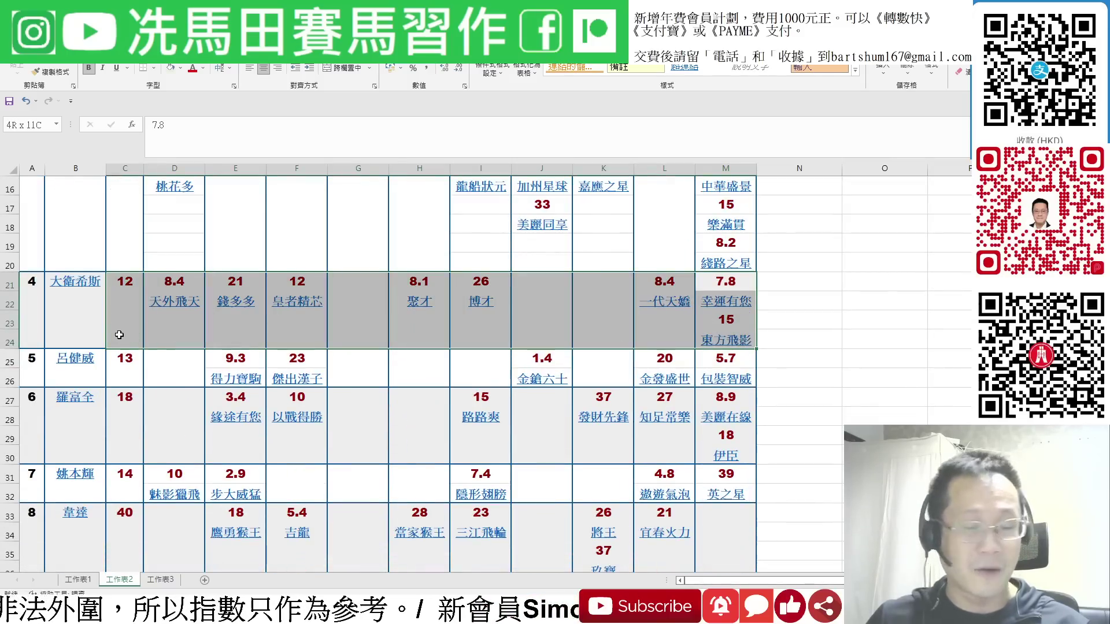
scroll(771, 406, "down", 1)
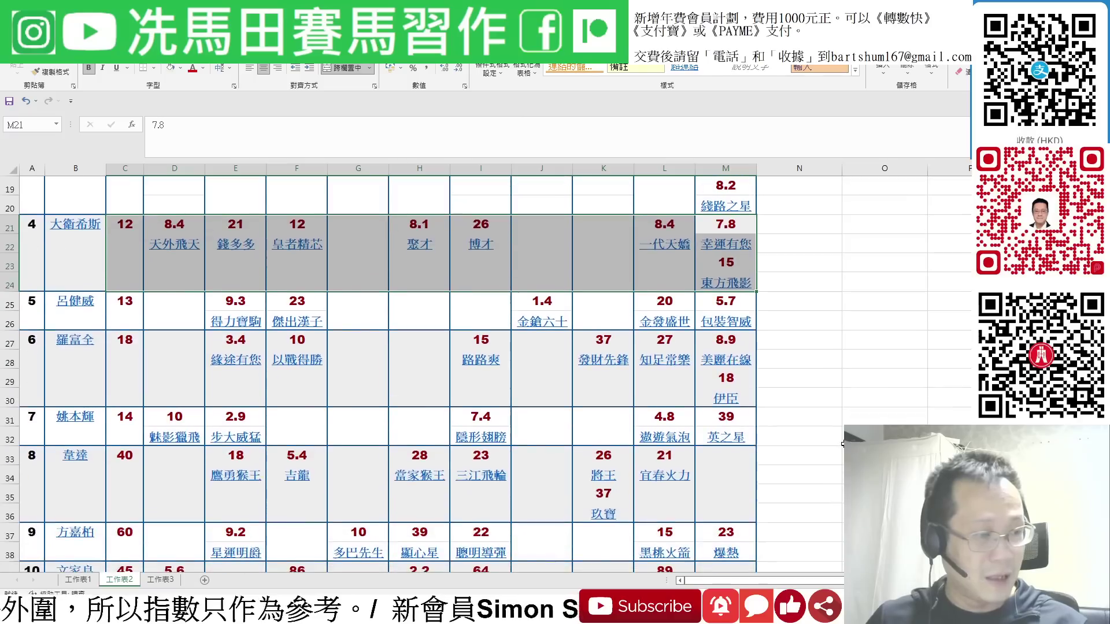
left_click_drag(746, 443, 63, 429)
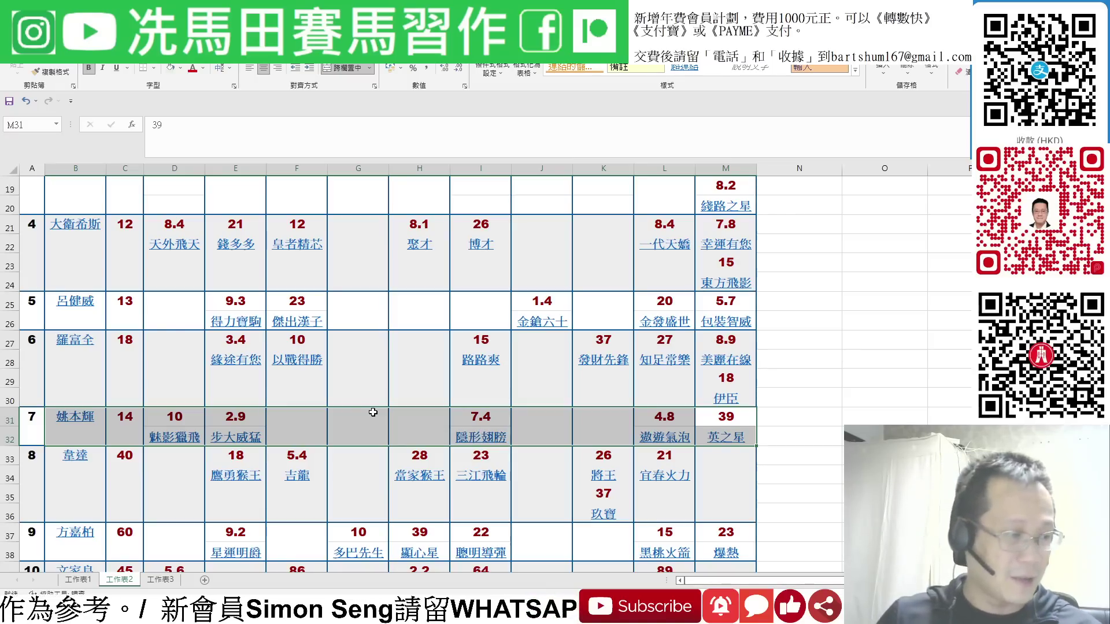
Show the jockey odds table on 工作表3 and check the first-ranked jockey's odds in races 6 and 9
left_click(174, 578)
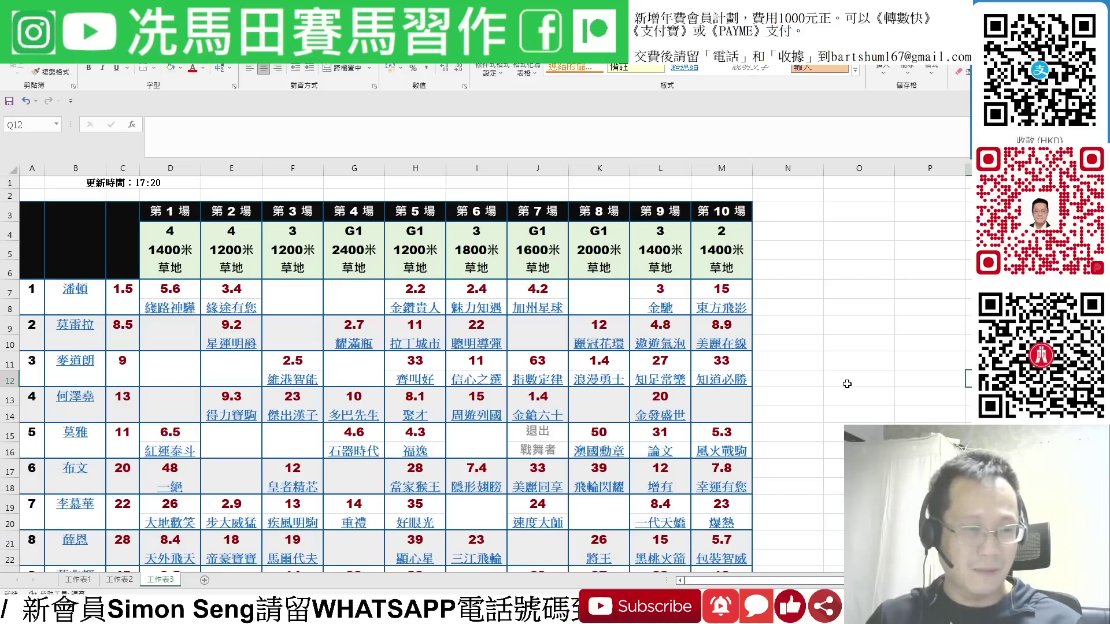
left_click(481, 287)
left_click(659, 289)
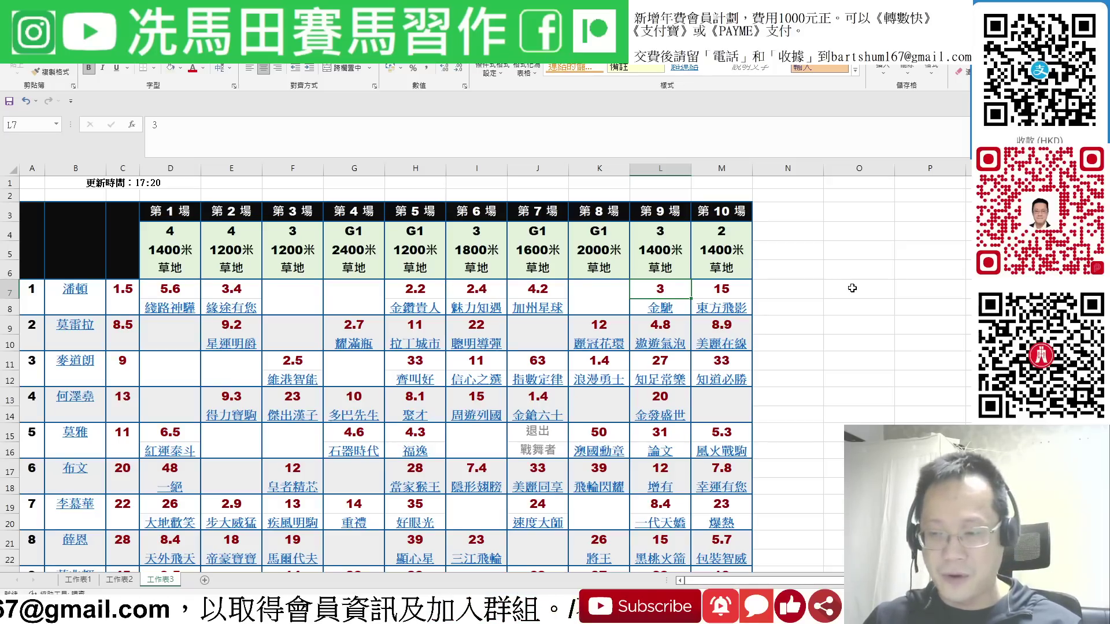
Highlight rows 13 and 14 of the fourth-ranked jockey, clear the selection and check that jockey's race 9 odds
scroll(851, 288, "down", 1)
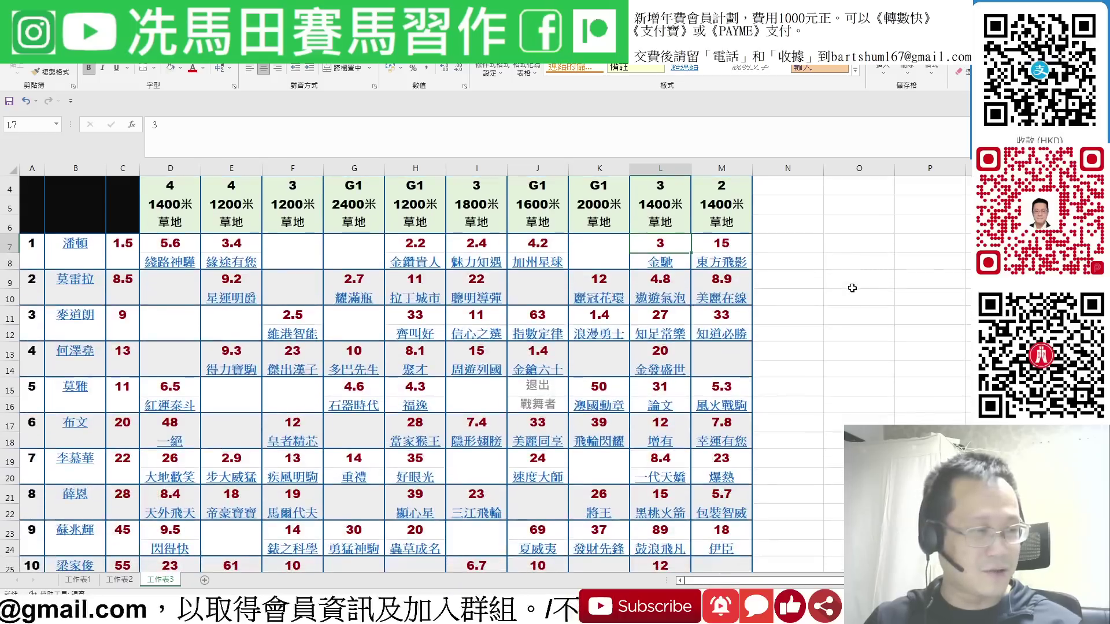
left_click(8, 352)
left_click_drag(7, 351, 7, 370)
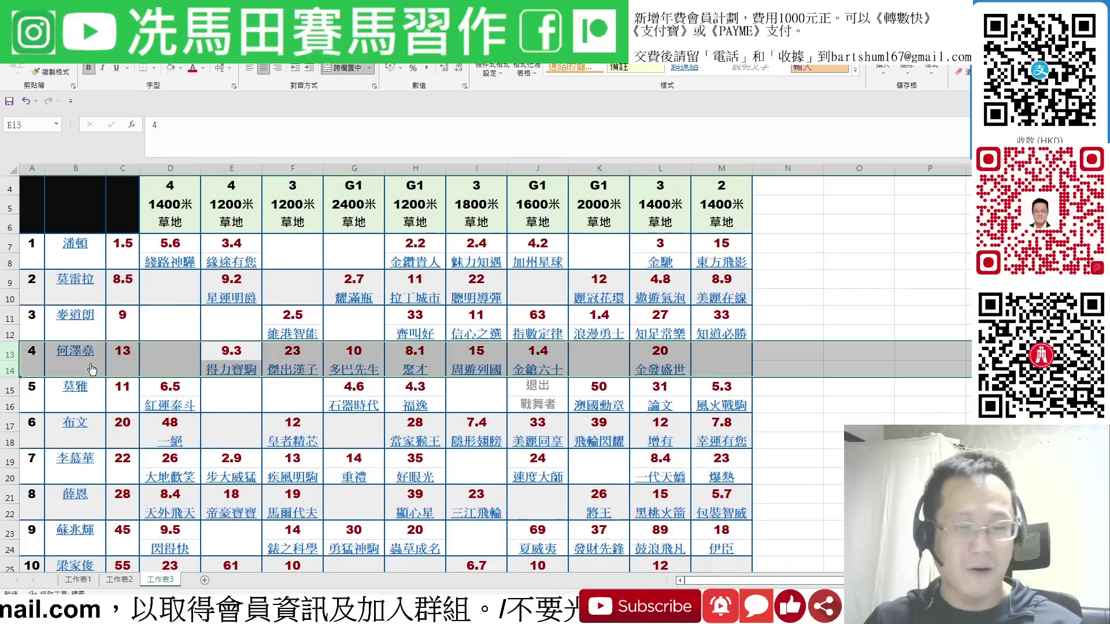
left_click(845, 345)
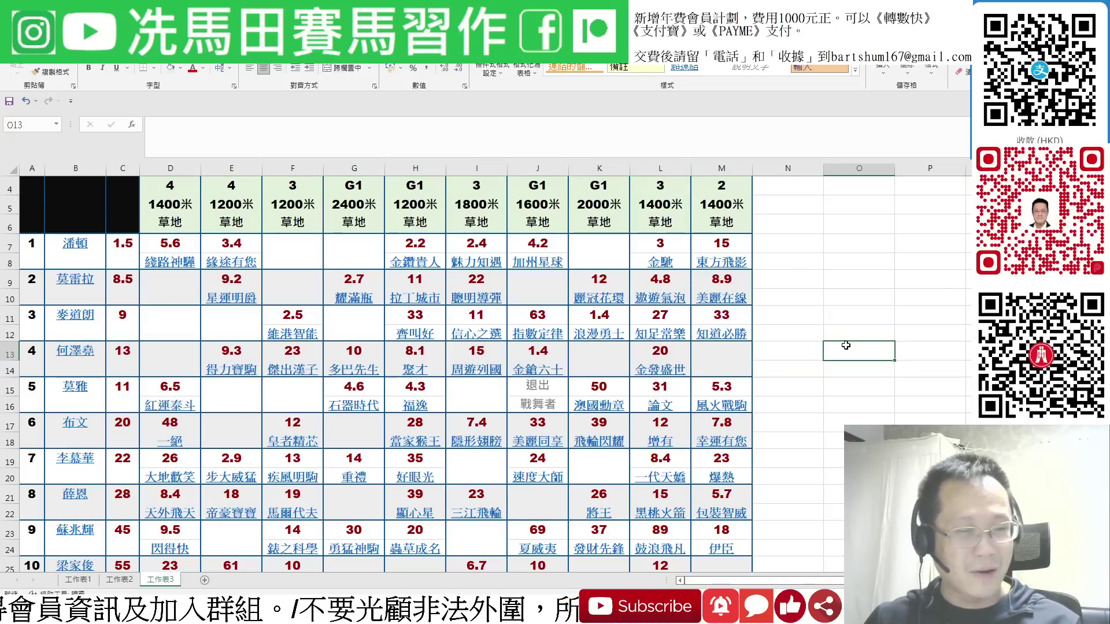
left_click(665, 350)
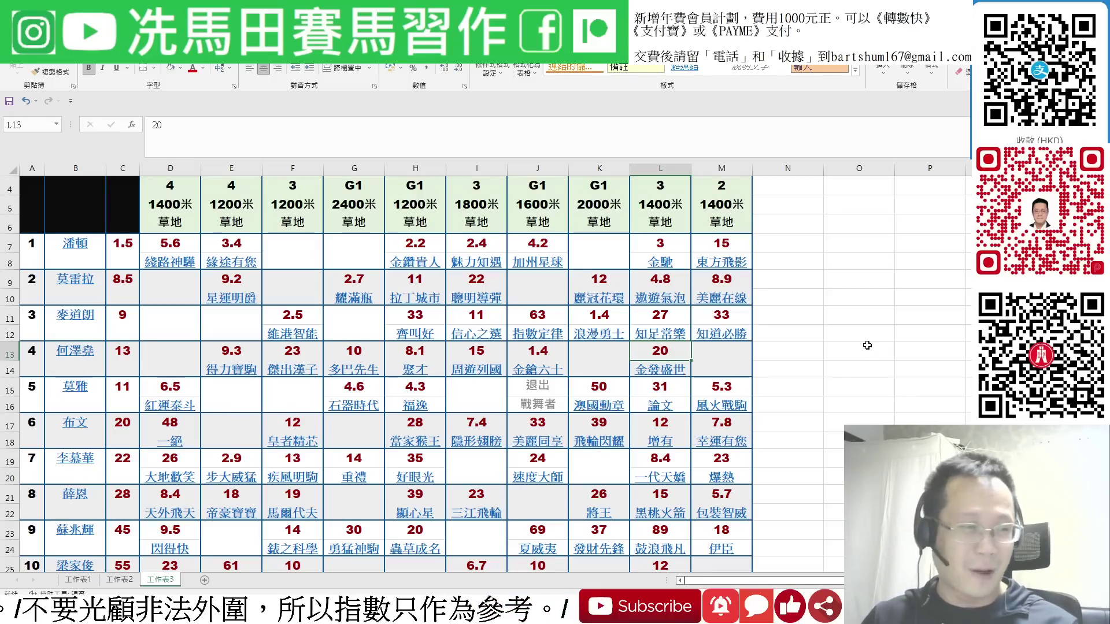
Check the fifth-ranked jockey's race 7 entry in cell J15
scroll(867, 345, "down", 1)
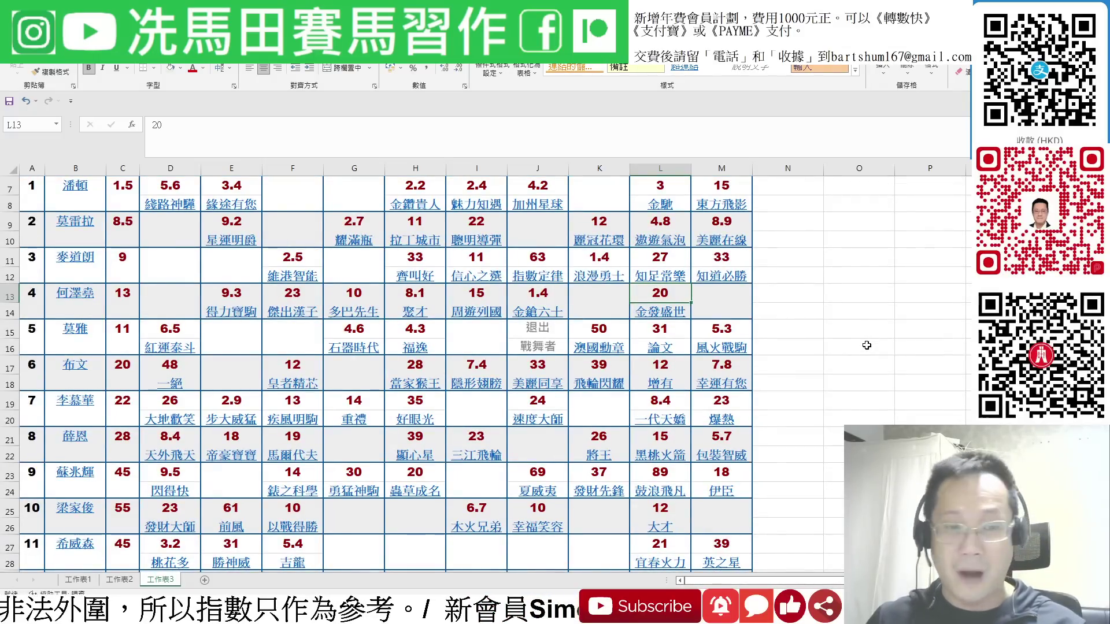
scroll(867, 345, "down", 1)
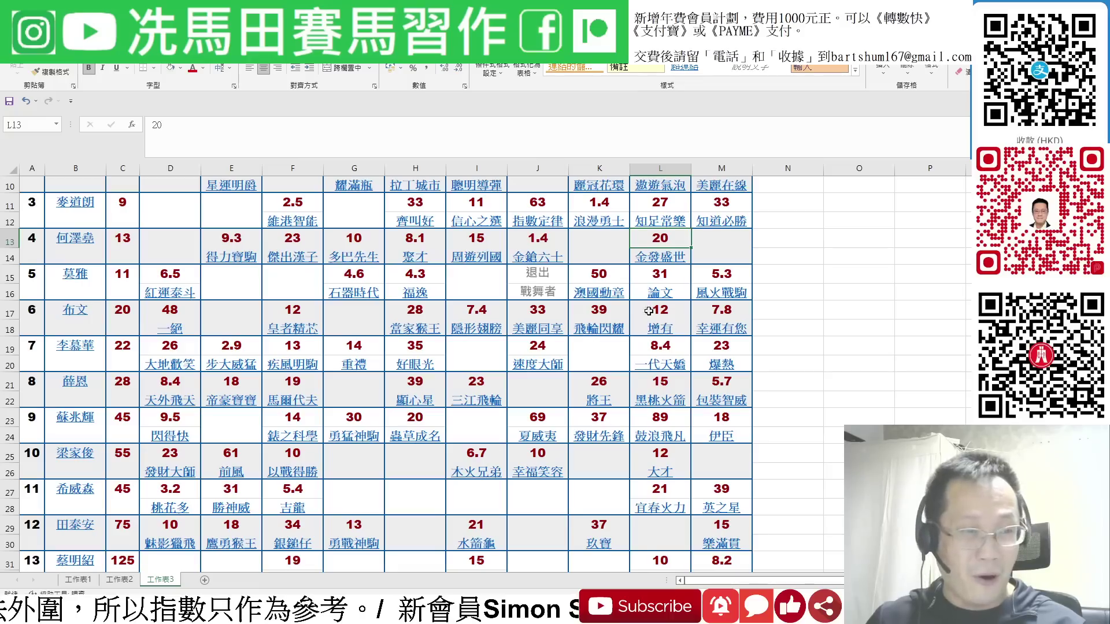
left_click(529, 274)
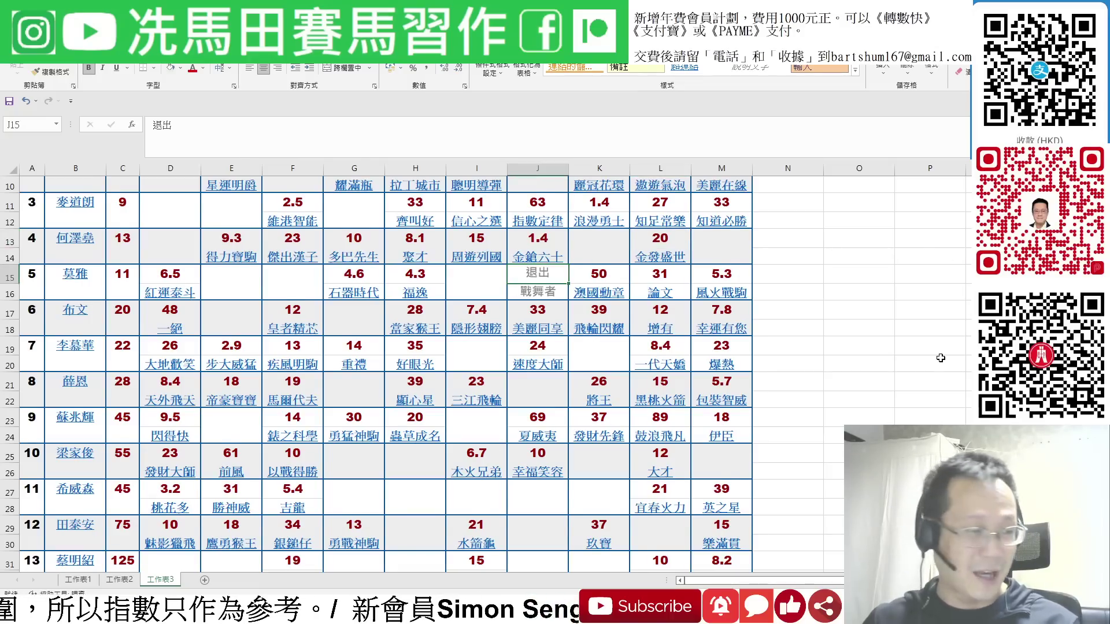
Look through the jockeys grouped under 其他 and highlight the range D42:L47
scroll(940, 357, "down", 5)
scroll(940, 358, "down", 3)
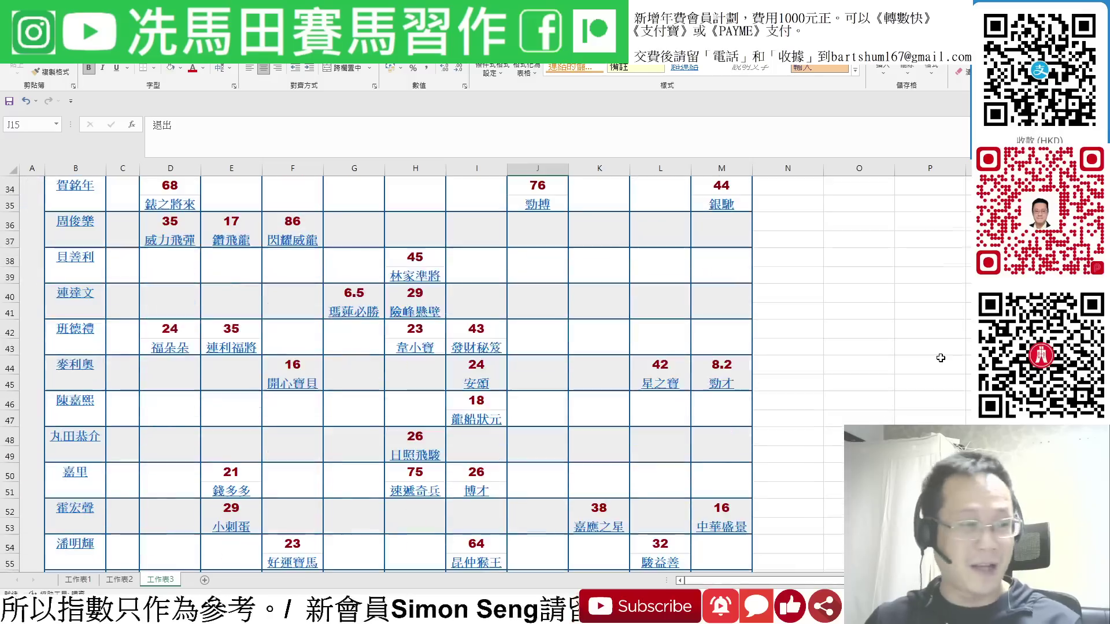
scroll(940, 358, "up", 1)
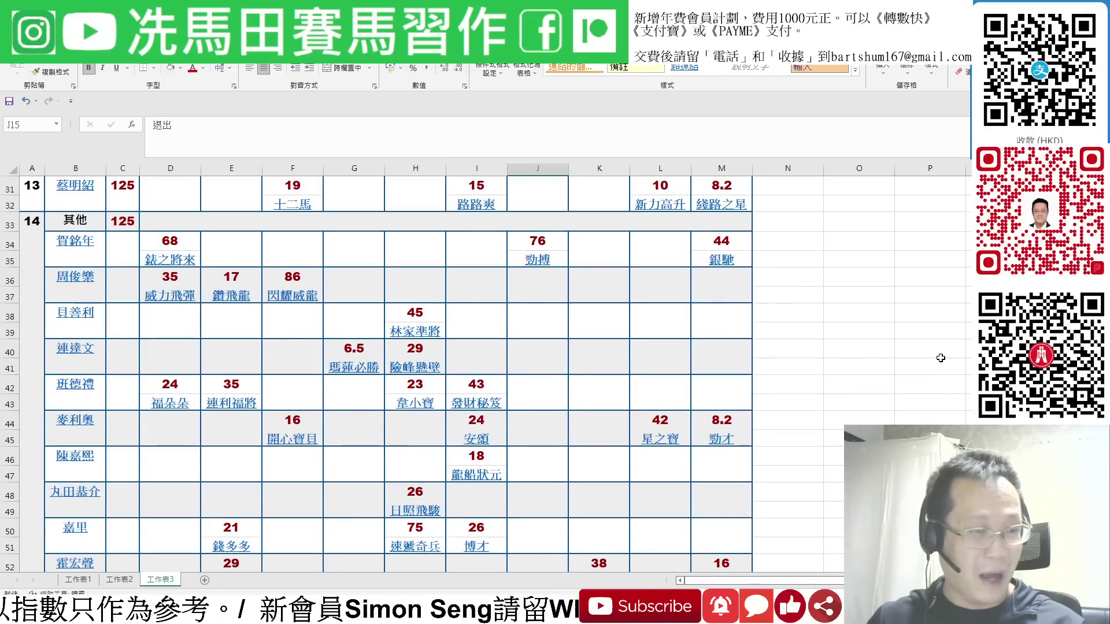
scroll(940, 358, "up", 1)
left_click_drag(683, 443, 172, 531)
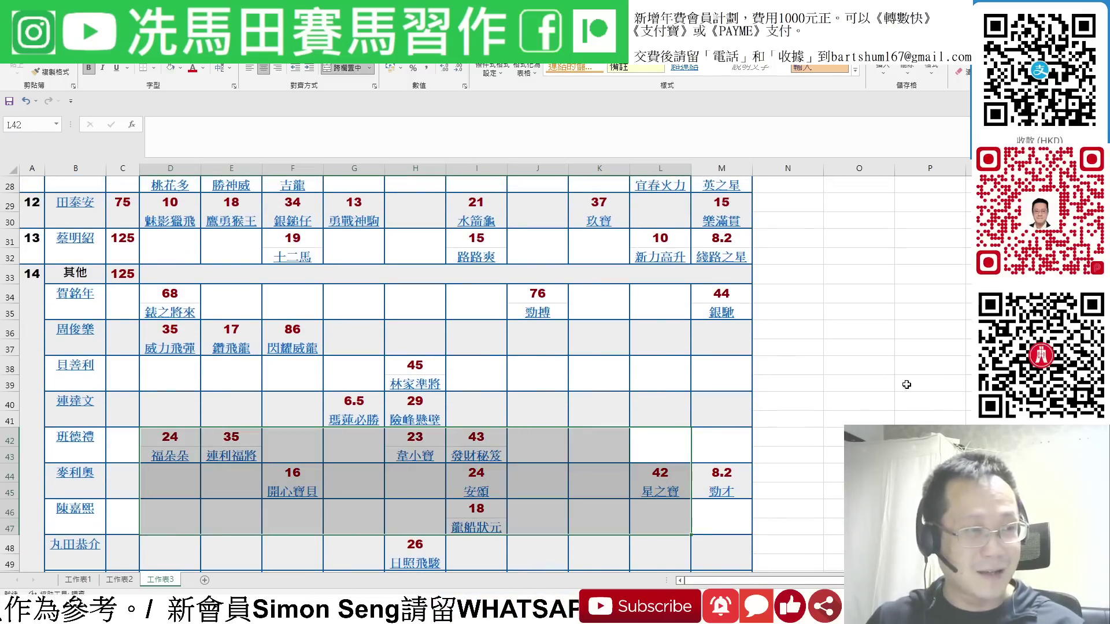
Highlight rows 19 to 22 of the seventh- and eighth-ranked jockeys, then clear the selection
scroll(906, 384, "up", 3)
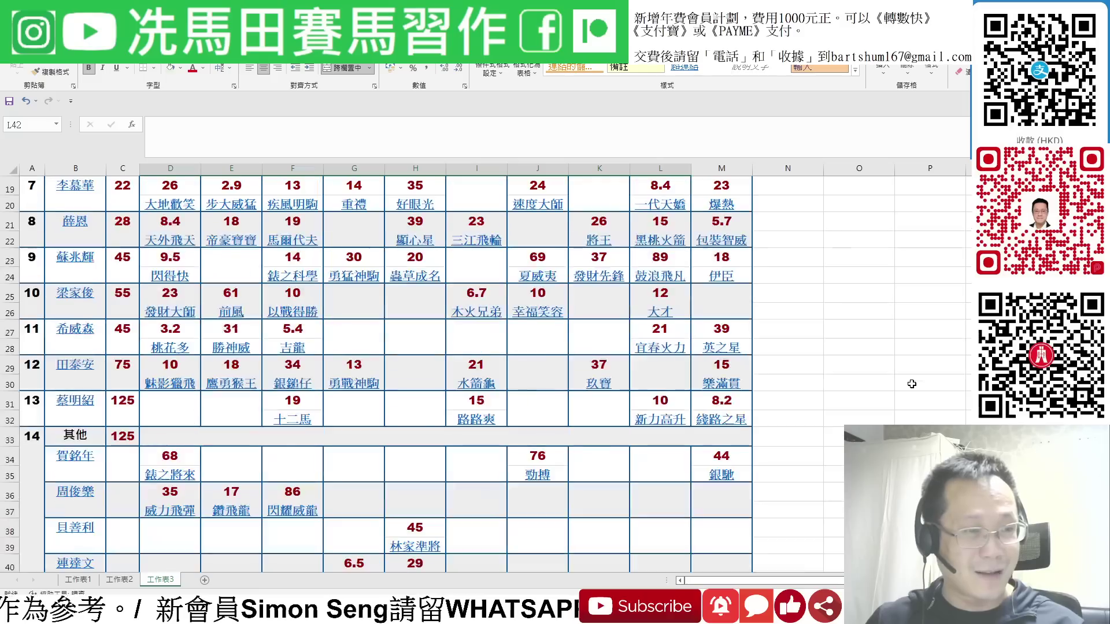
left_click(561, 416)
scroll(561, 417, "up", 1)
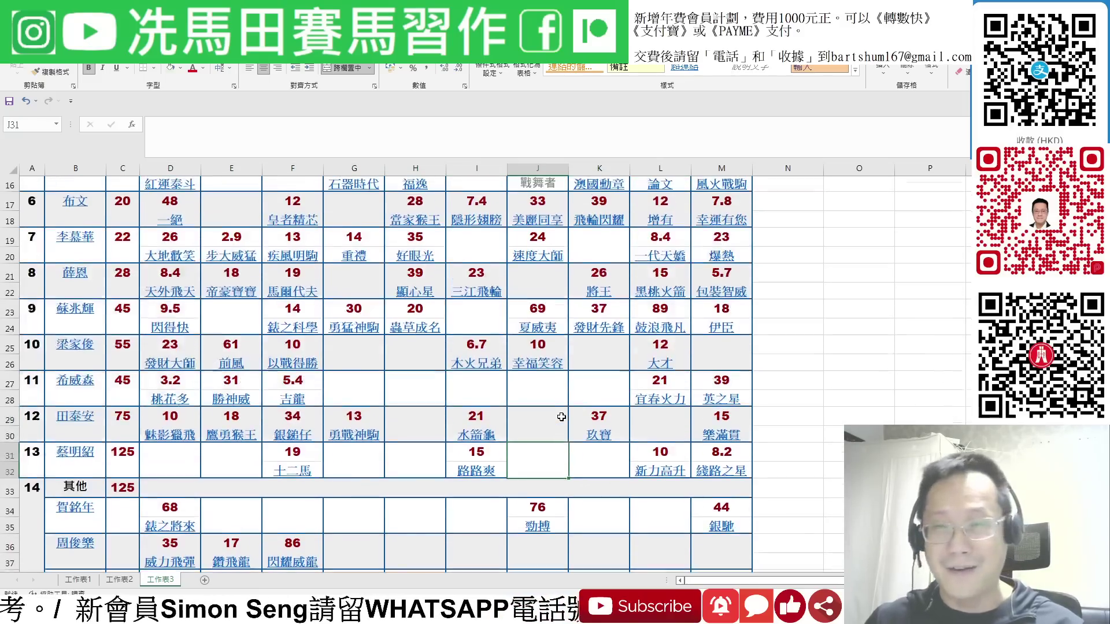
left_click_drag(9, 241, 10, 295)
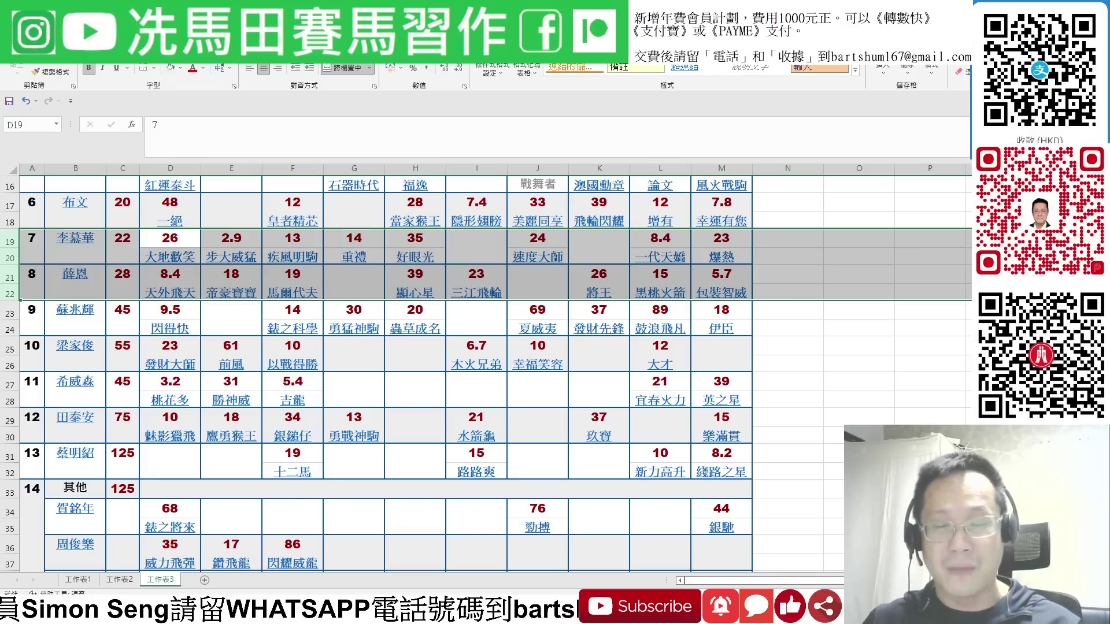
left_click(964, 292)
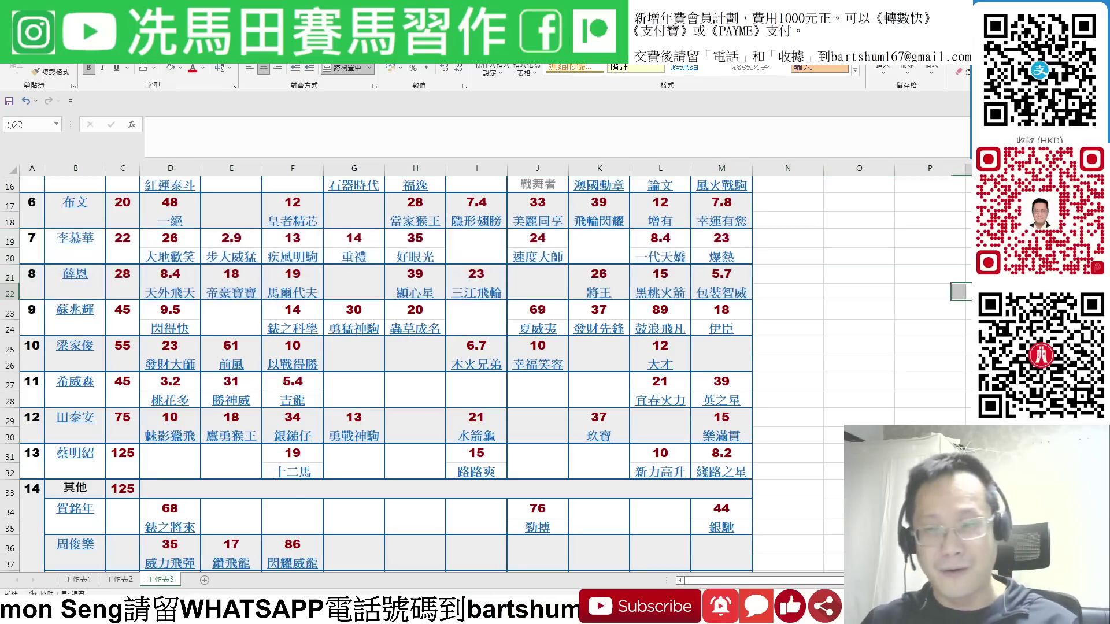
Switch to worksheet 工作表1 and go to the race 1 table at the start of the sheet
left_click(76, 580)
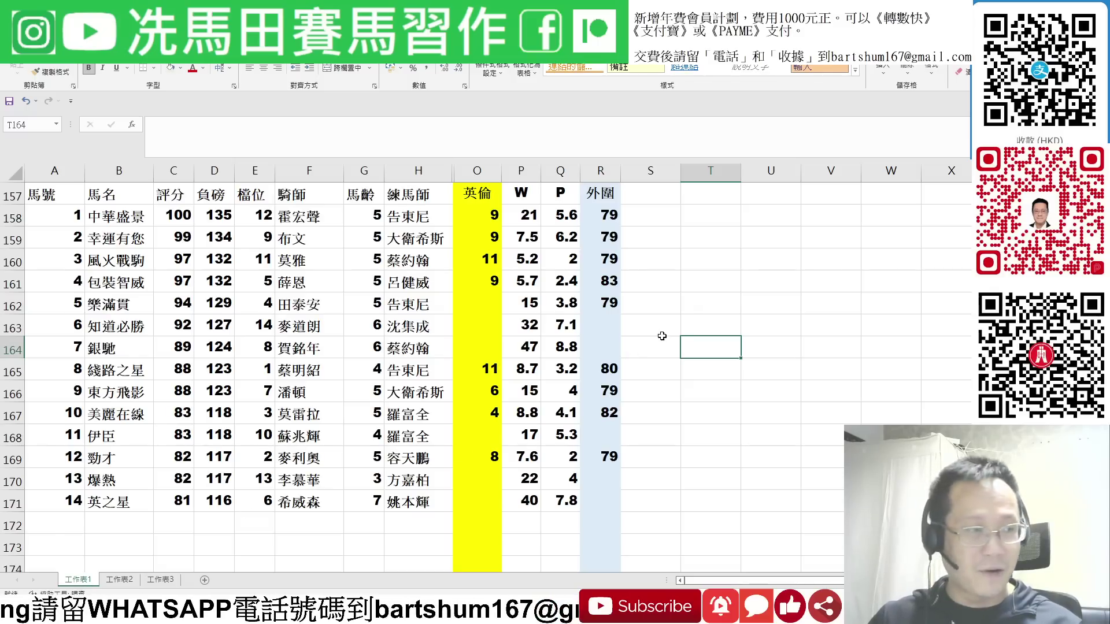
scroll(662, 335, "up", 20)
key("alt+Tab")
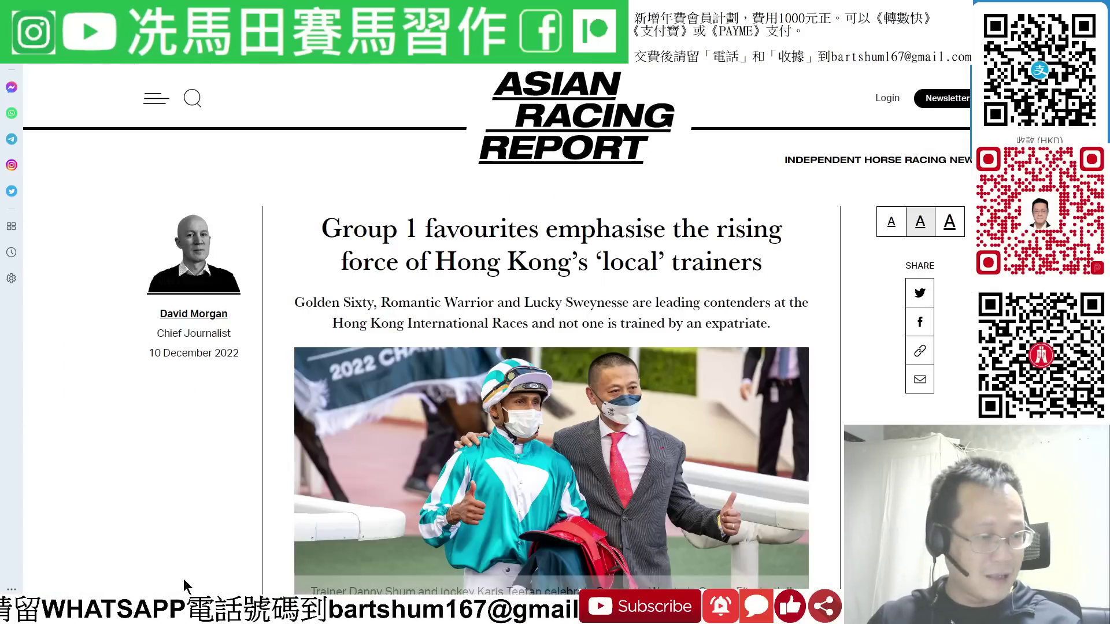
key("alt+Tab")
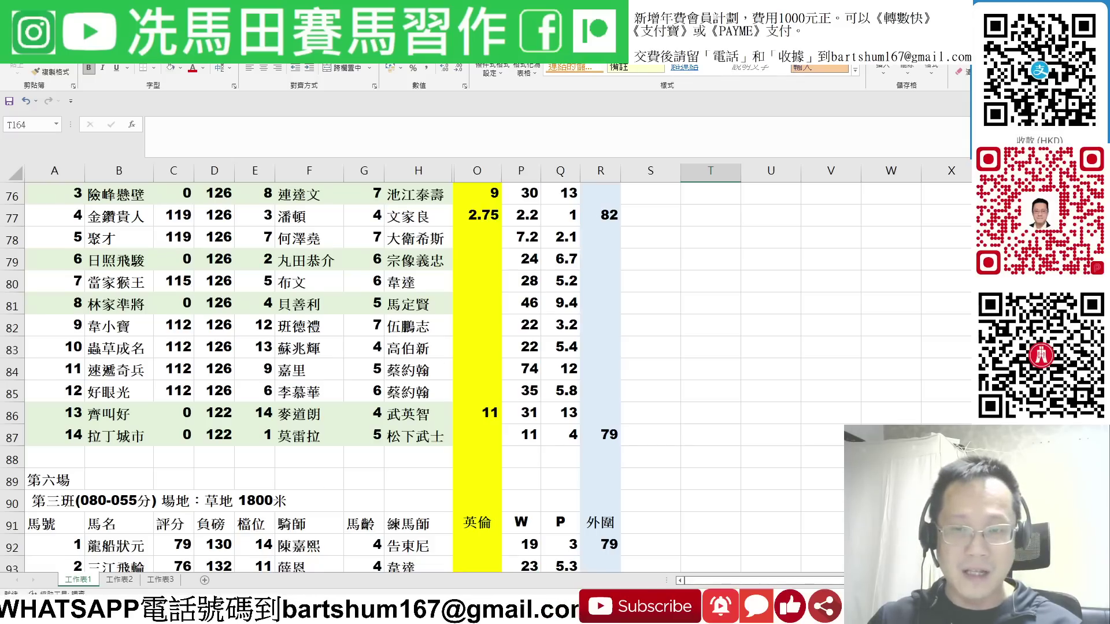
scroll(918, 218, "up", 20)
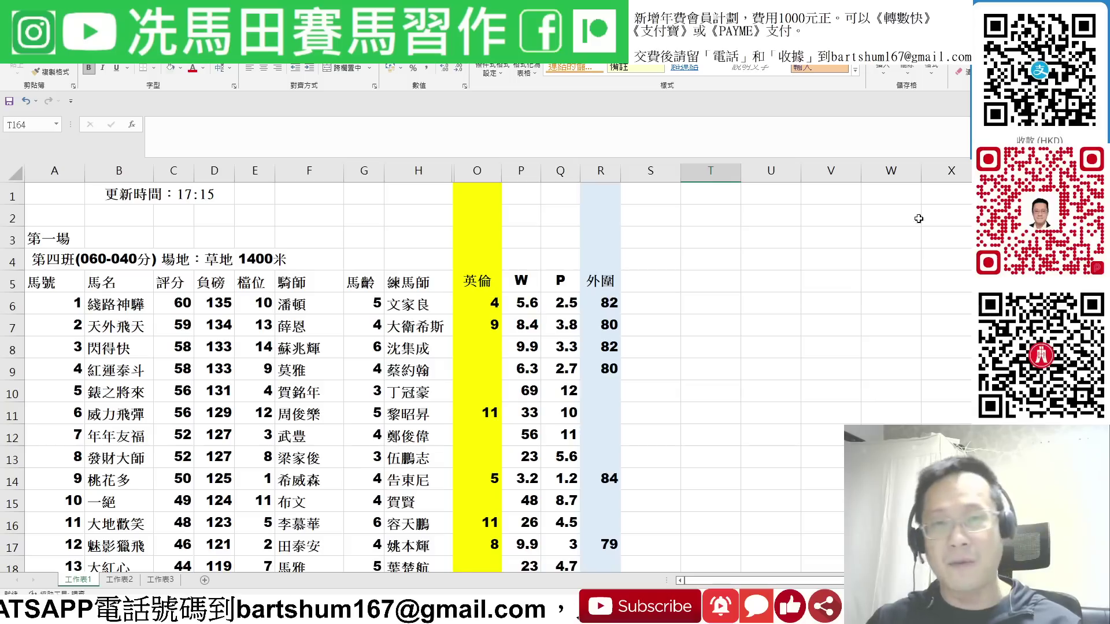
Check the 外圍 header, highlight the W and P columns, and check the update-time cell B1
left_click(607, 281)
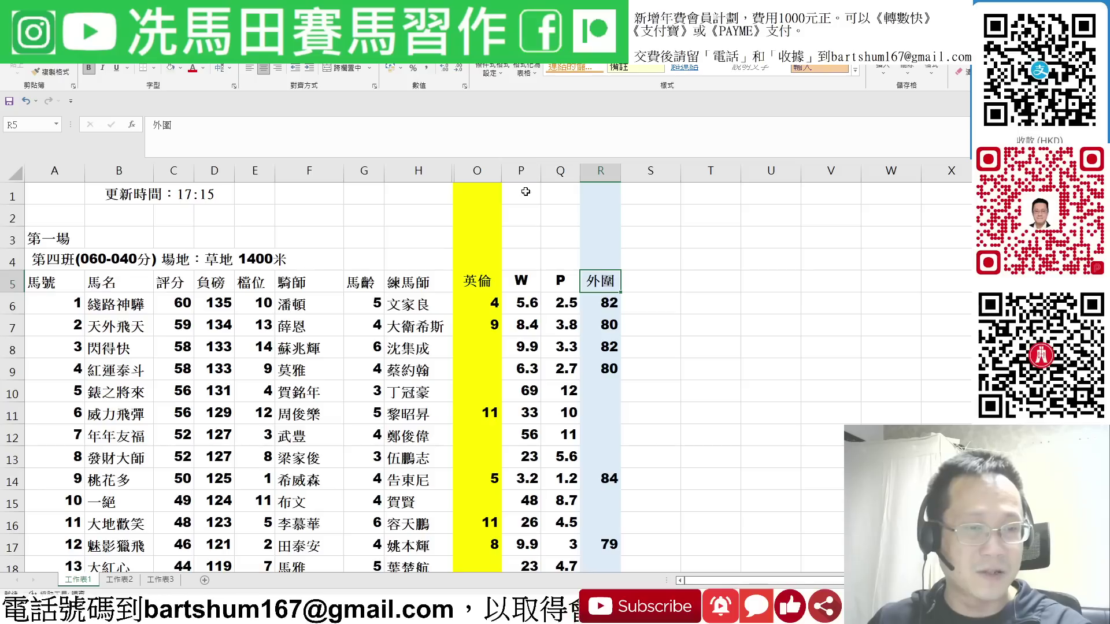
left_click_drag(523, 172, 560, 171)
left_click(159, 194)
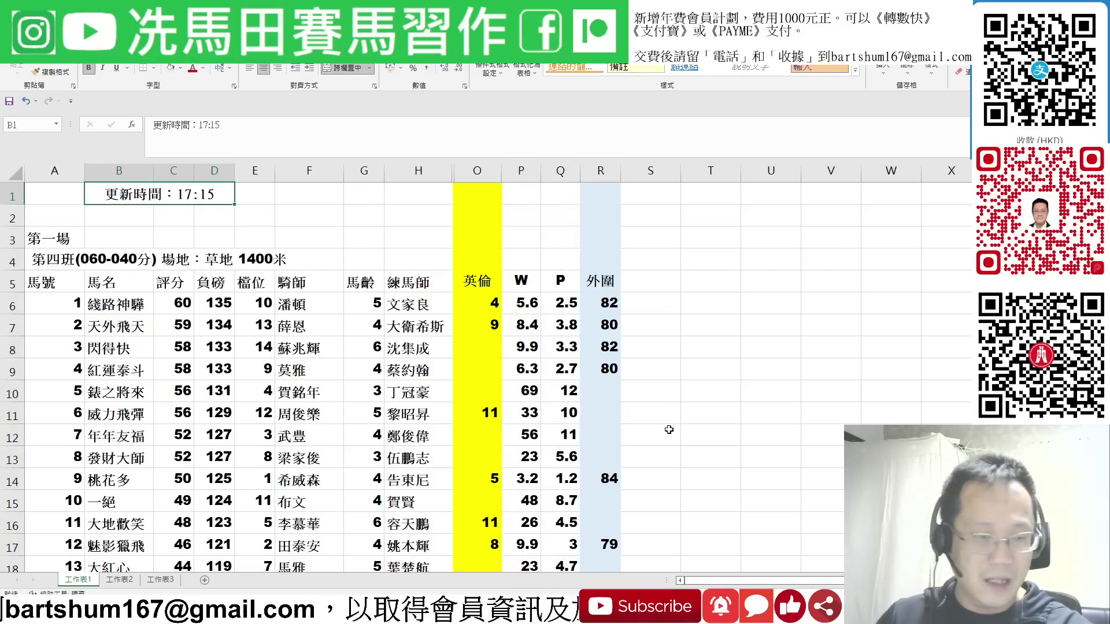
In race 1, check the 外圍 figure of 桃花多, then highlight the odds in O14:R14 and those of horse 1 in O6:R6
scroll(668, 430, "down", 1)
left_click(609, 421)
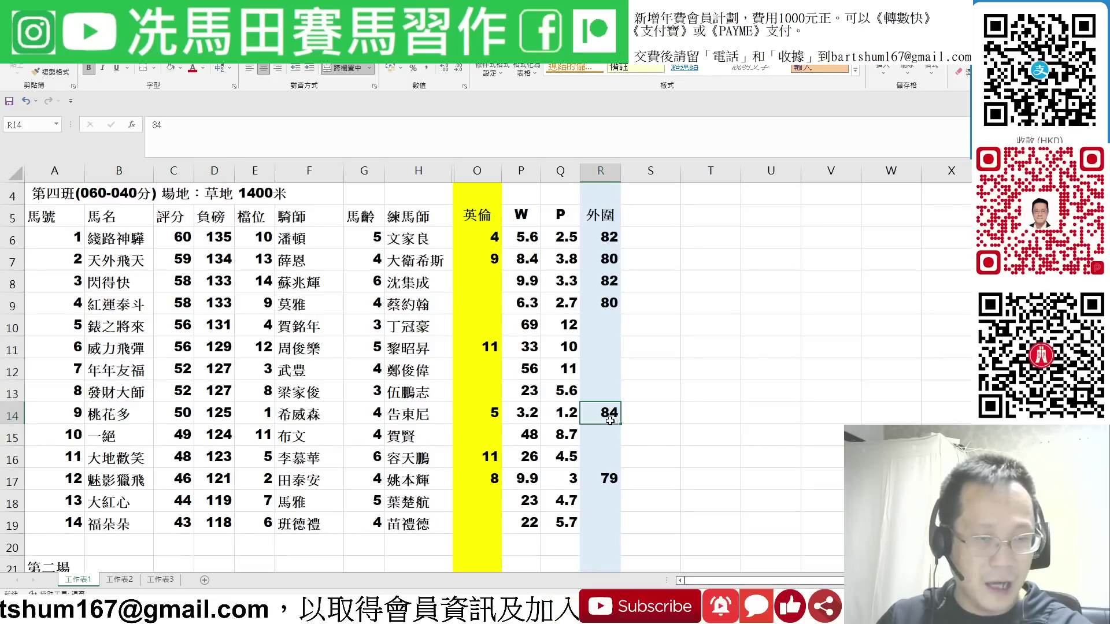
left_click_drag(609, 420, 480, 413)
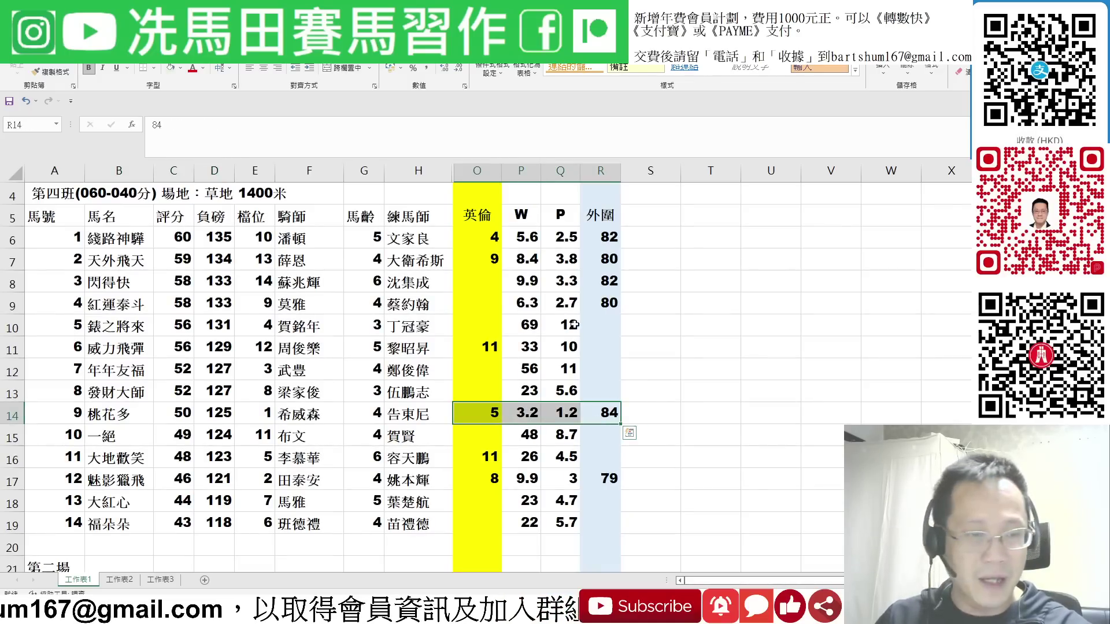
left_click_drag(485, 237, 607, 237)
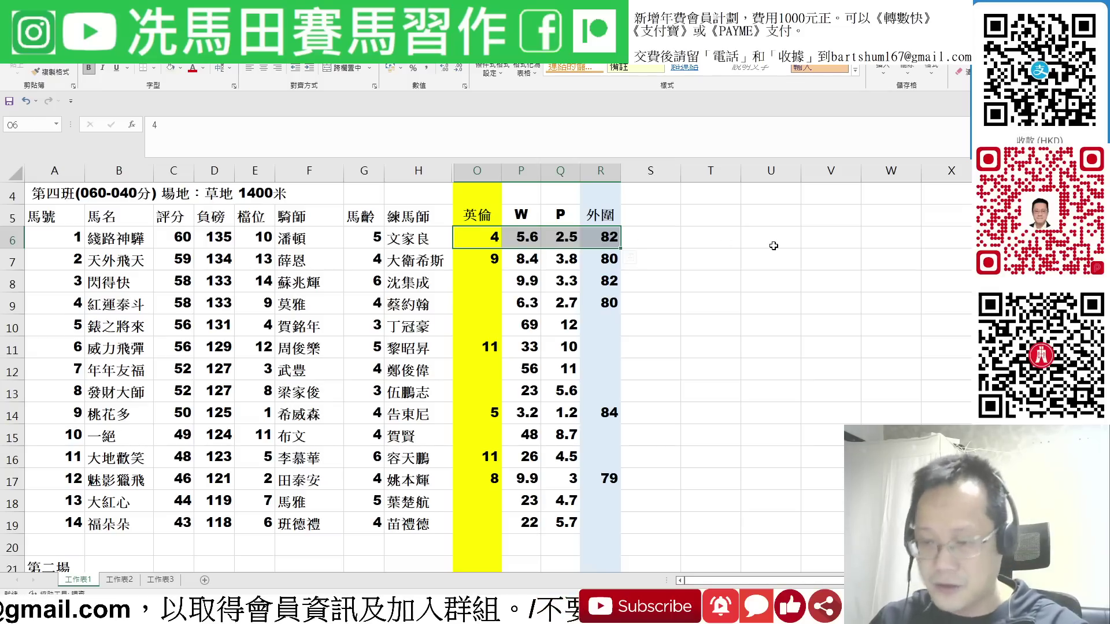
Highlight 紅運泰斗's race 1 odds, then check the 英倫 odds of horses 6 and 11 and the 外圍 figure of horse 3
left_click(477, 305)
left_click_drag(533, 307, 607, 302)
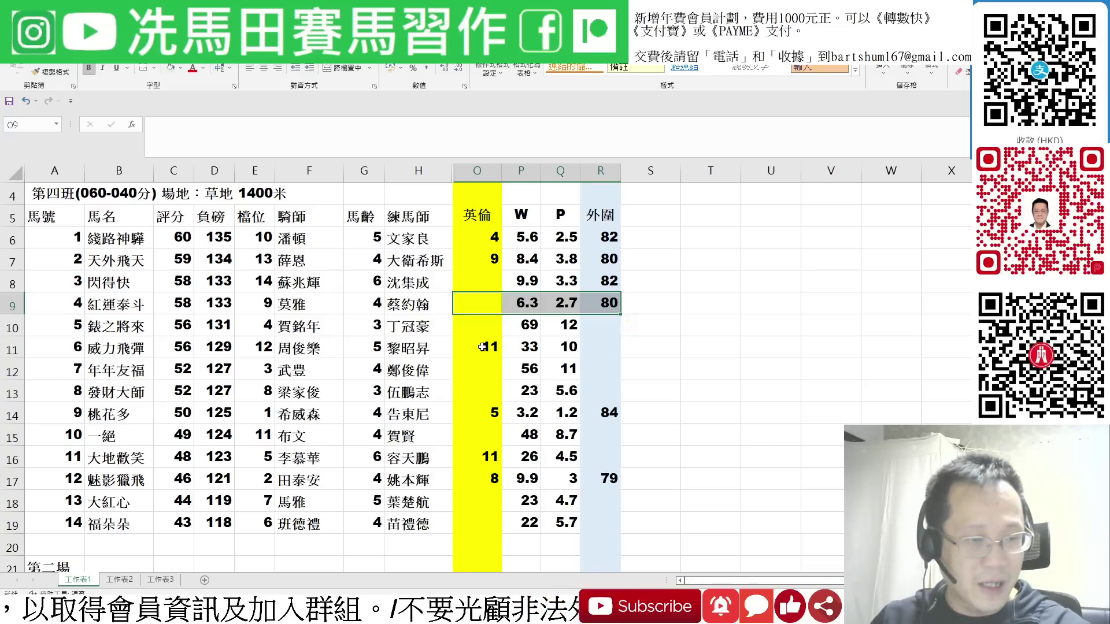
left_click(478, 347)
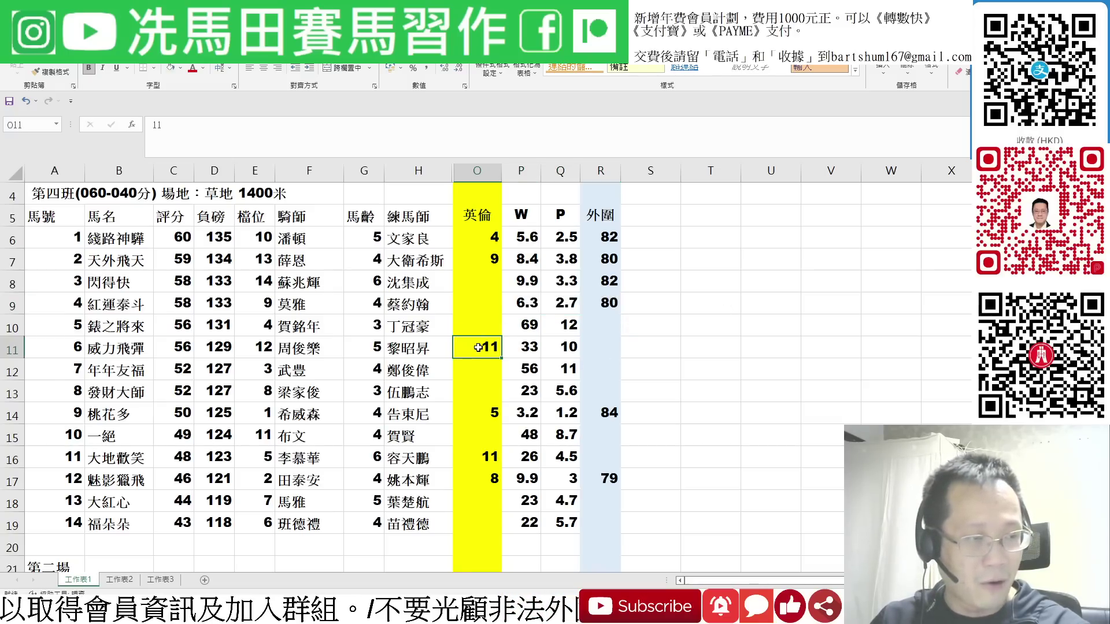
left_click(486, 457)
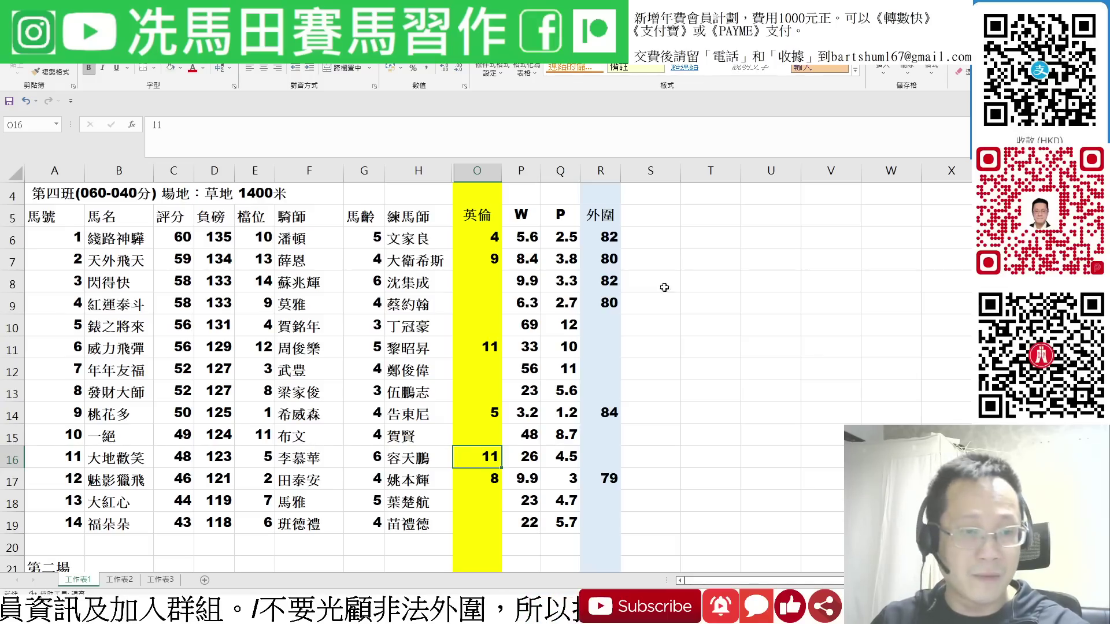
left_click(619, 284)
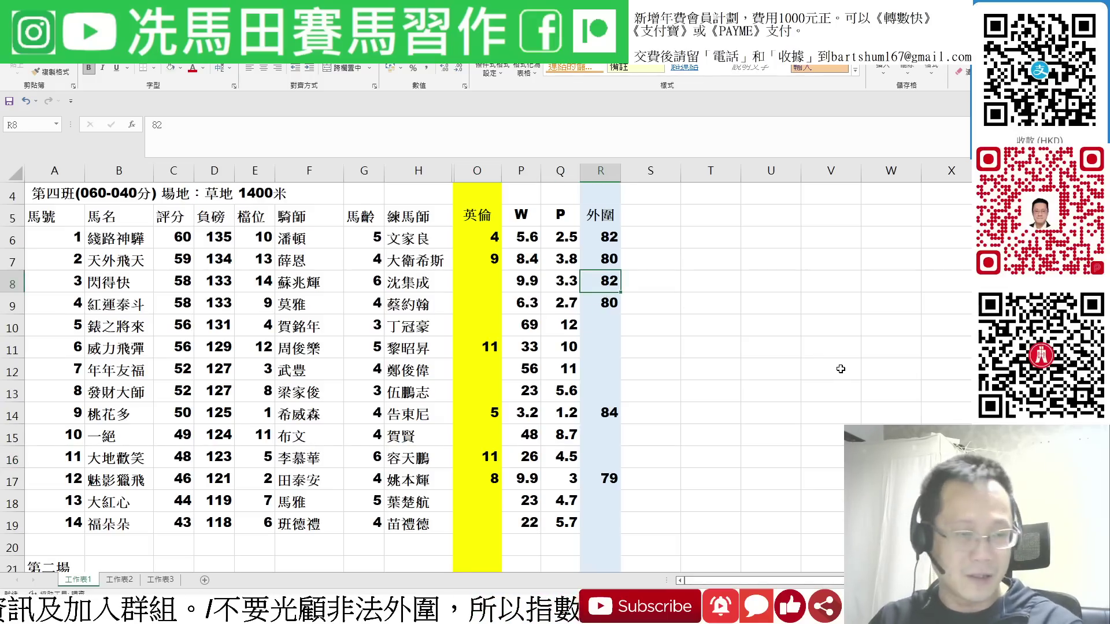
In race 2, check the 外圍 and W values of 星運明爵, then highlight 步大威猛's odds in O25:R25
scroll(840, 368, "down", 5)
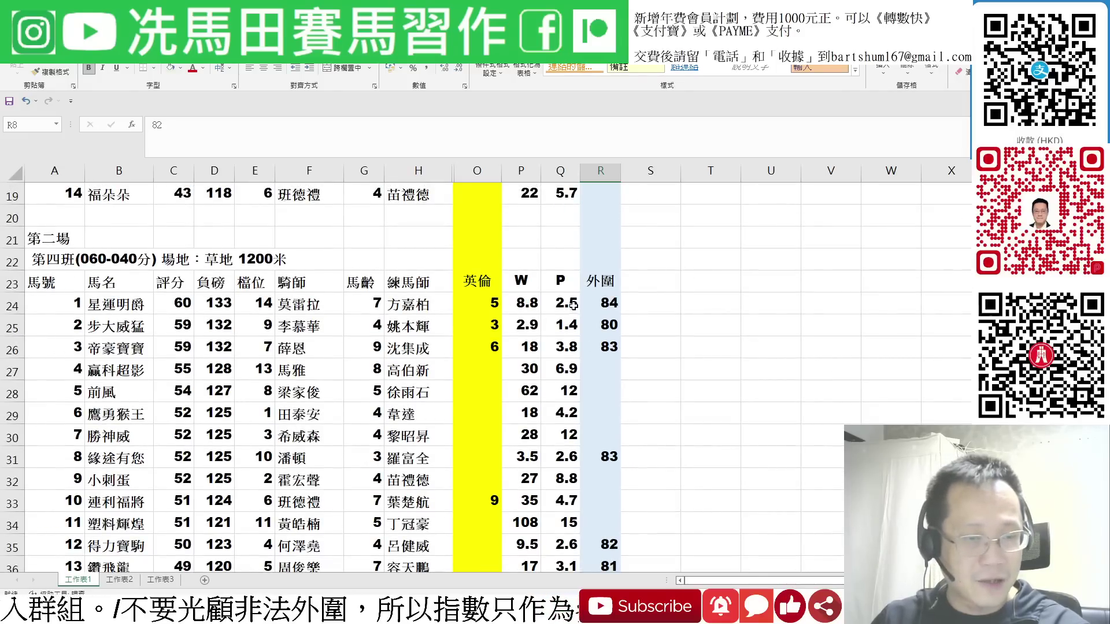
left_click(600, 302)
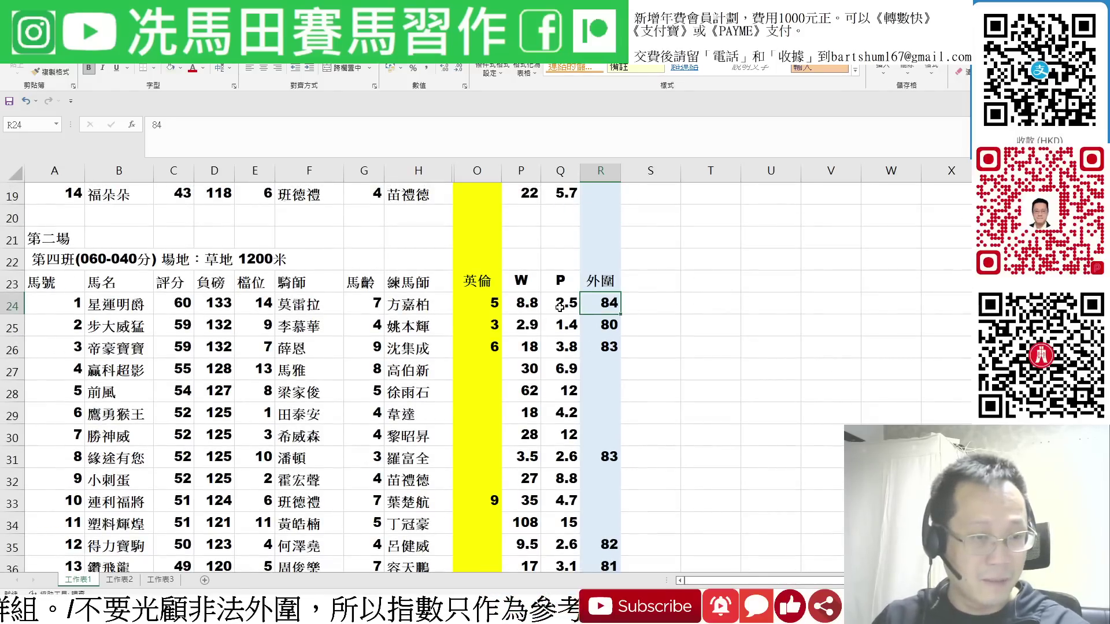
left_click(525, 300)
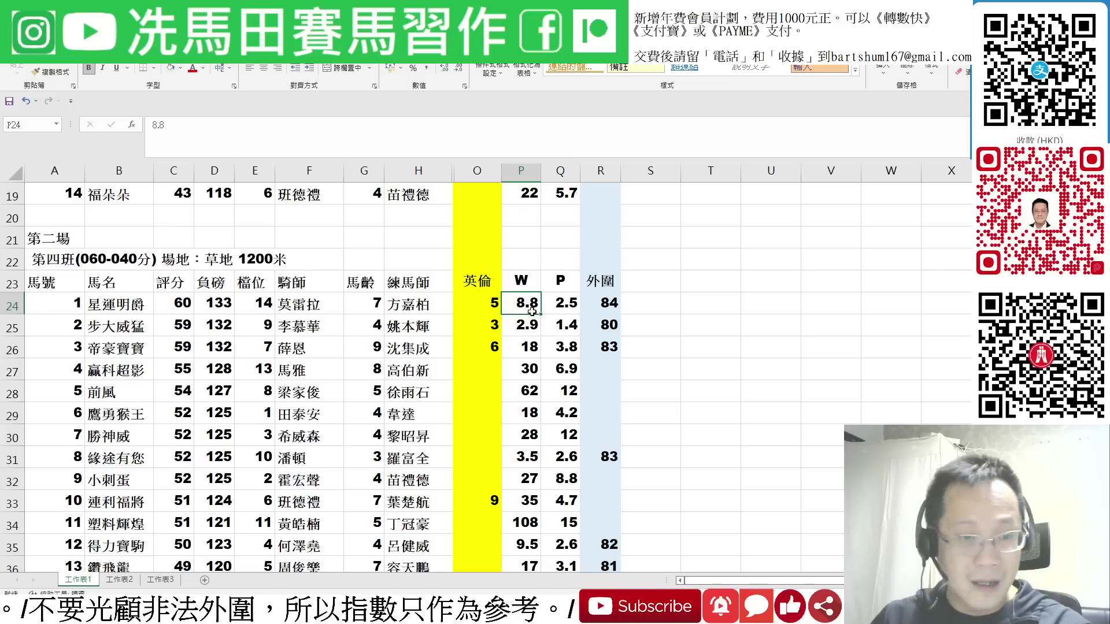
left_click(528, 323)
left_click(483, 326)
left_click_drag(484, 325, 627, 326)
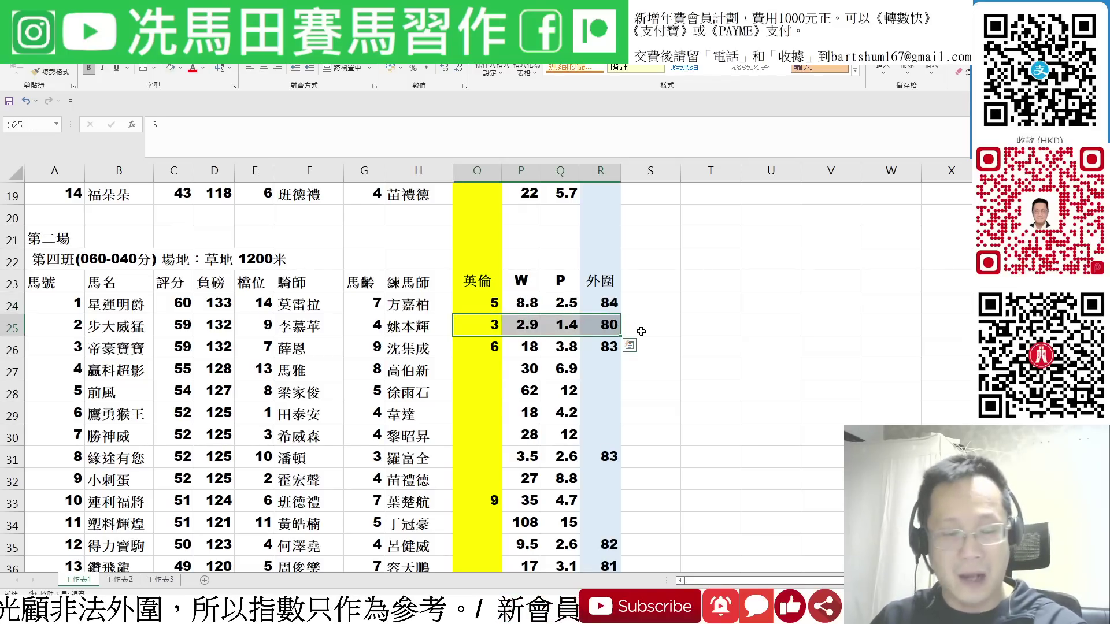
Highlight 帝豪寶寶's race 2 odds in O26:R26, then check the 外圍 and 英倫 cells of 緣途有您
scroll(665, 334, "down", 1)
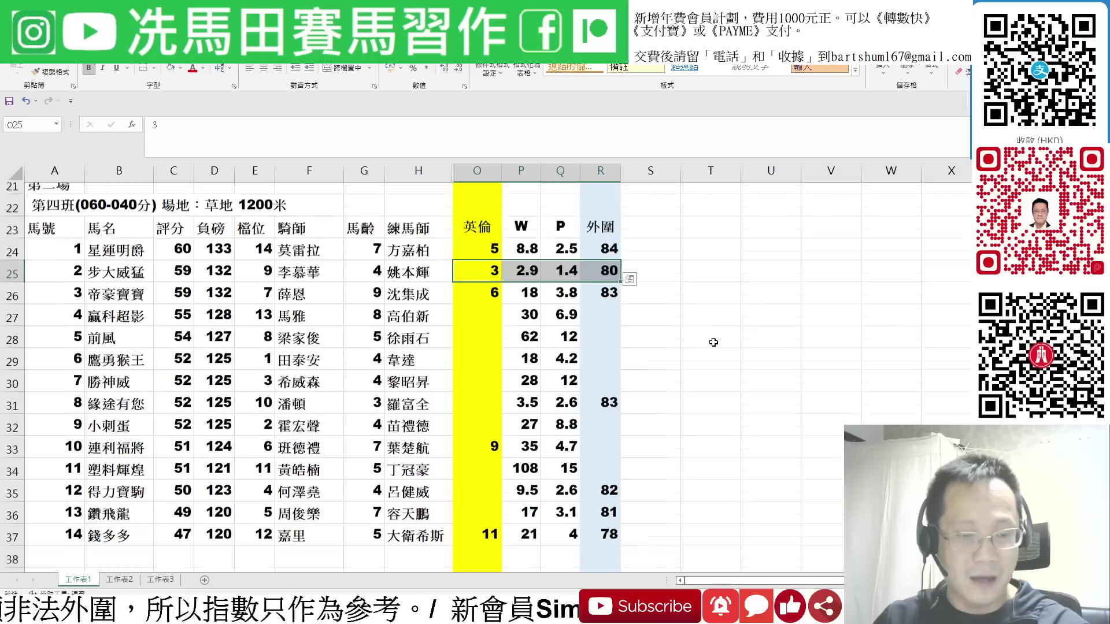
left_click_drag(471, 281, 620, 284)
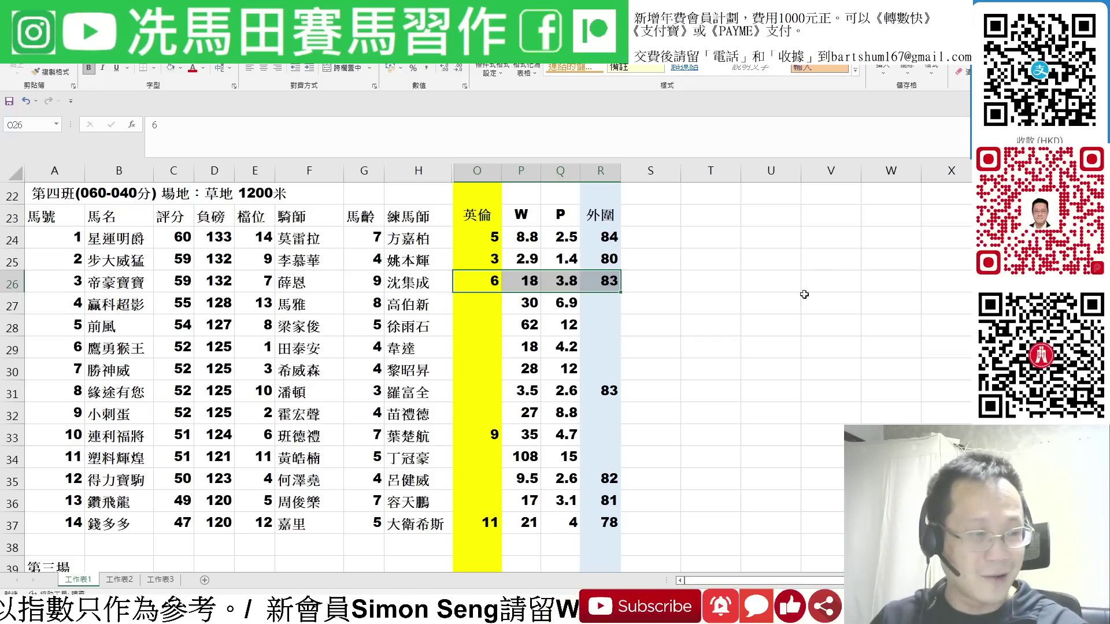
left_click(596, 397)
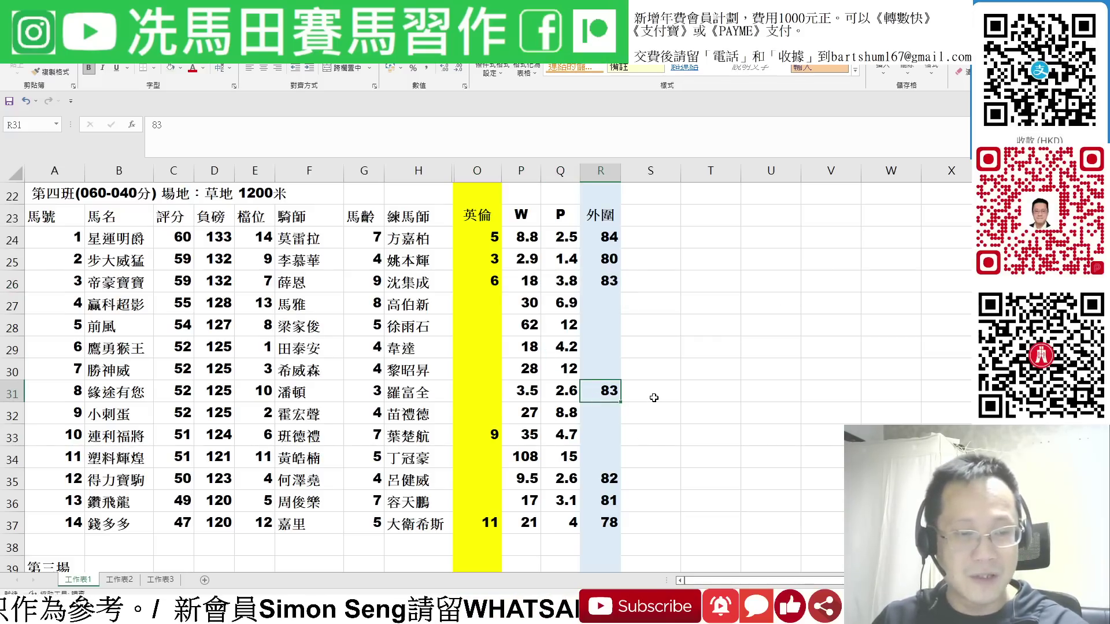
left_click(470, 388)
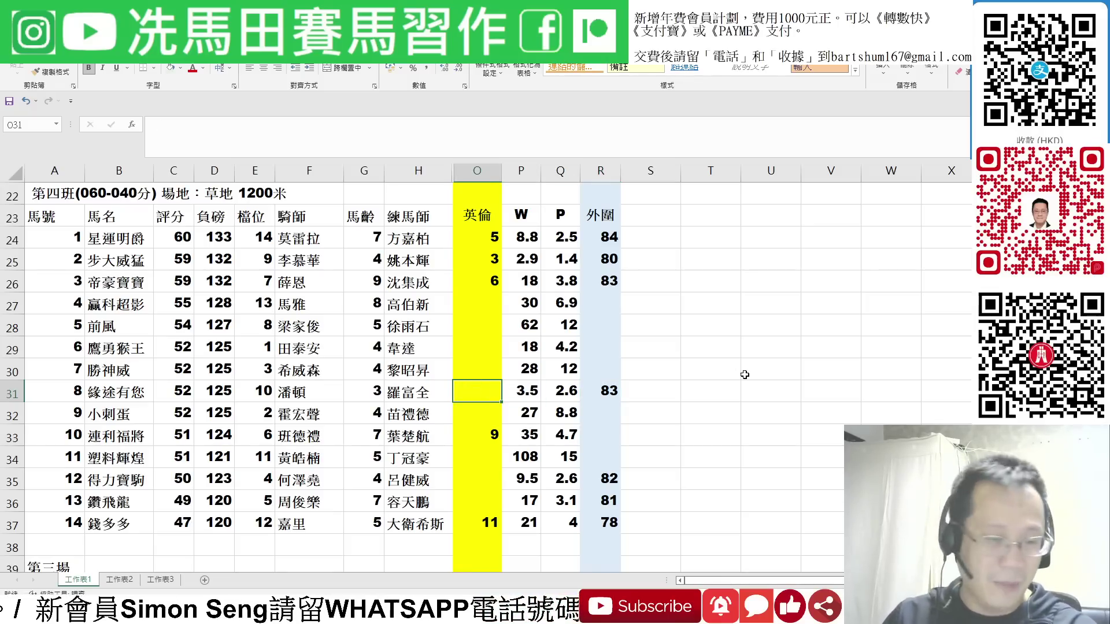
Check the 外圍 and 英倫 cells of 得力寶駒 in race 2, then highlight 錢多多's odds in O37:R37
left_click(616, 481)
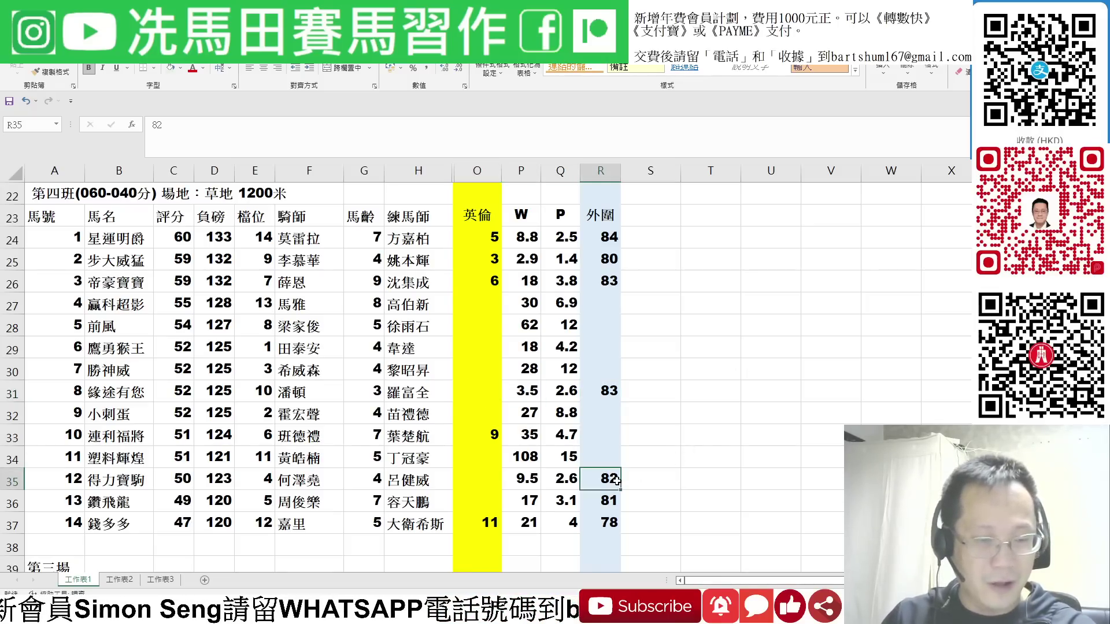
left_click(483, 485)
left_click(606, 483)
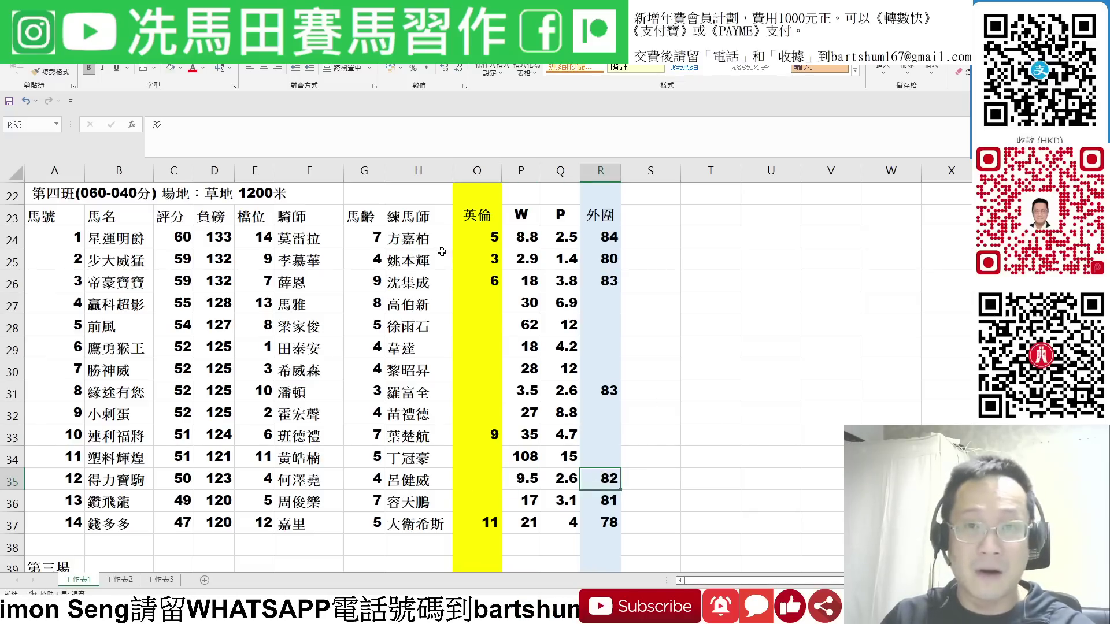
left_click_drag(498, 528, 601, 523)
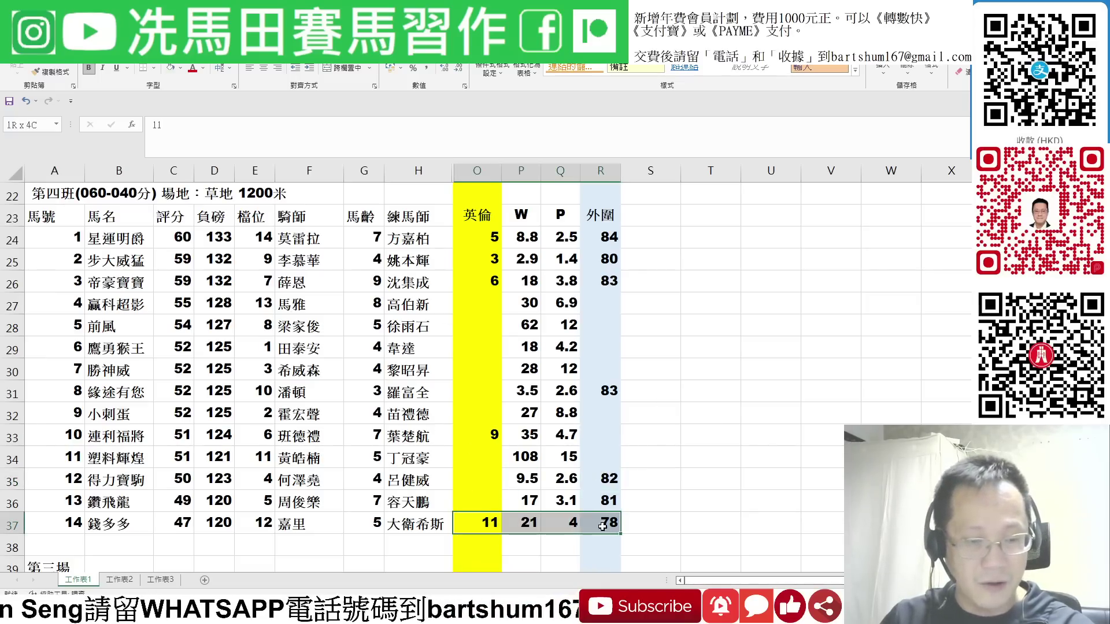
In race 3, highlight the odds of 維港智能, 吉龍 and 錶之科學, then the 外圍 figures in R46:R48
scroll(763, 445, "down", 6)
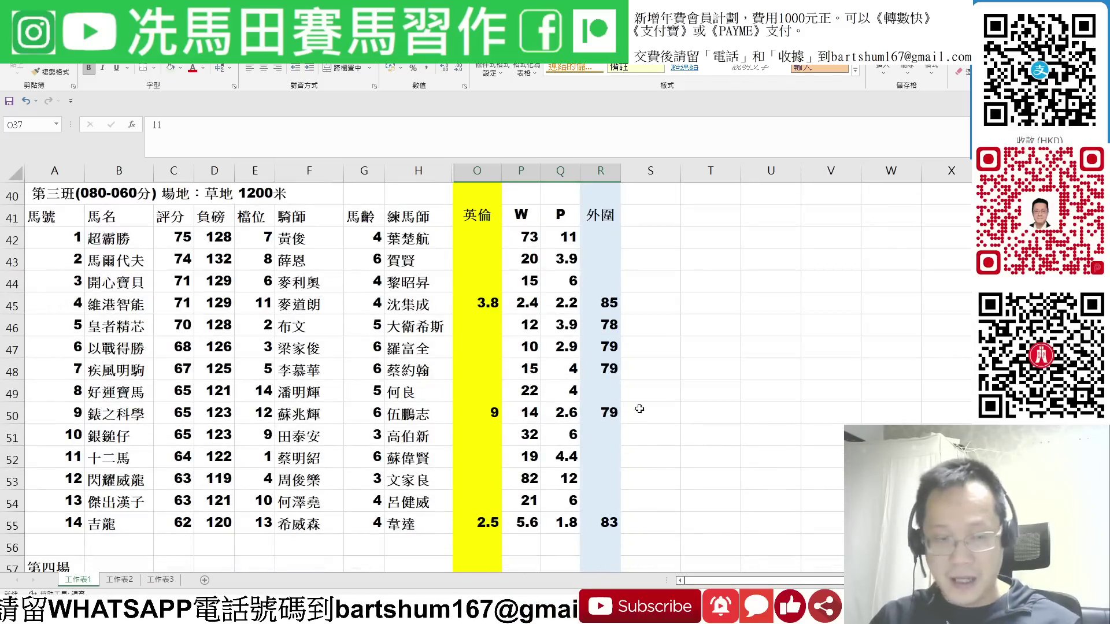
left_click(474, 297)
left_click_drag(474, 297, 604, 302)
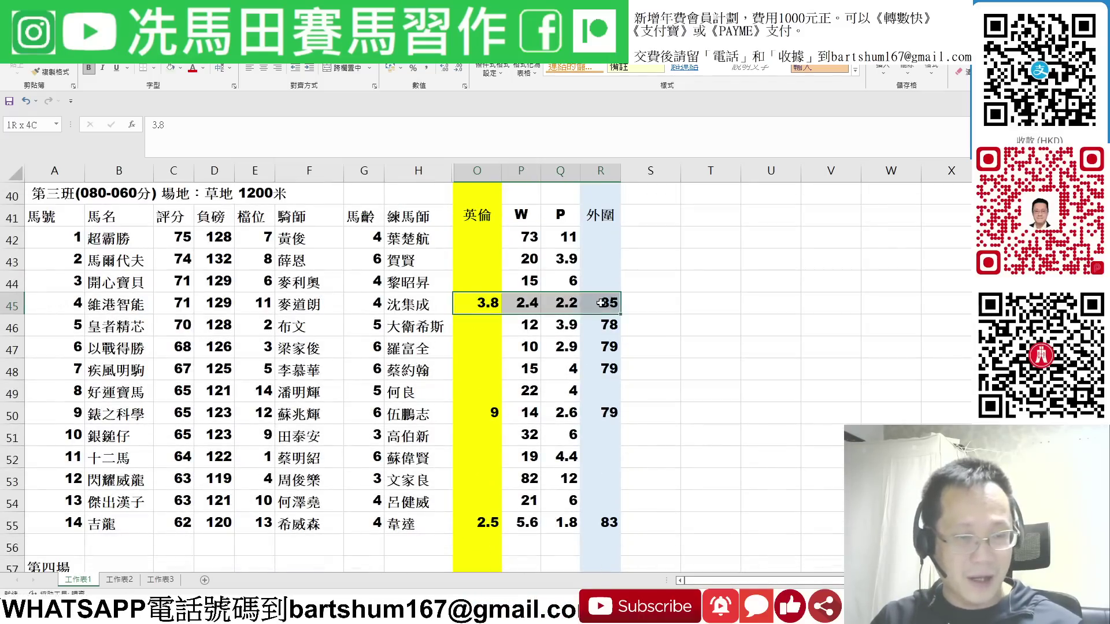
left_click_drag(467, 523, 602, 524)
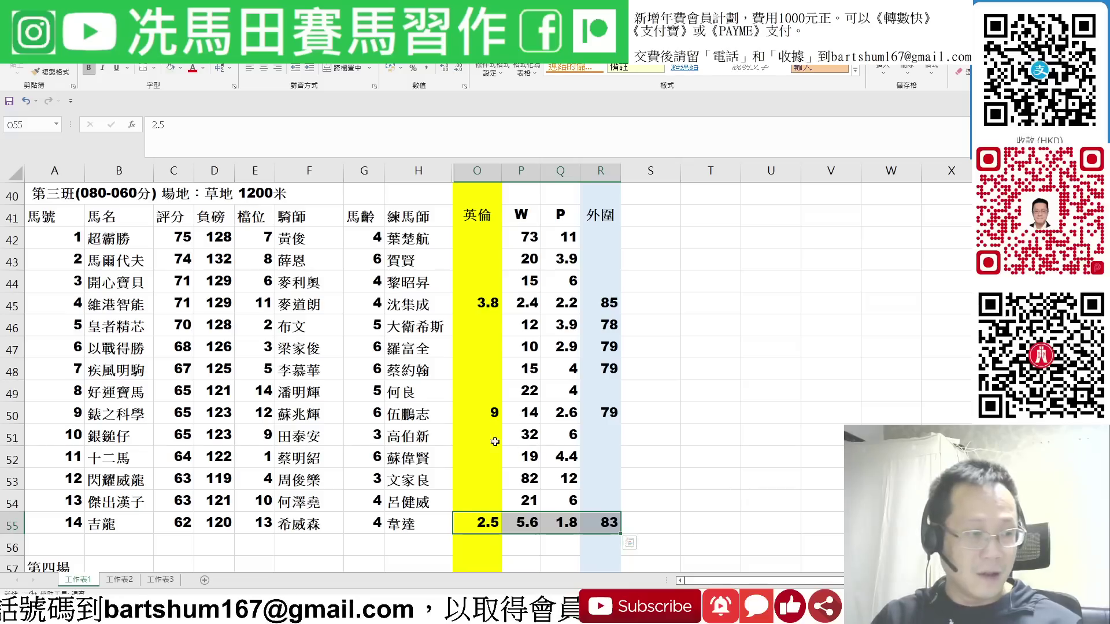
left_click_drag(467, 412, 603, 412)
left_click_drag(601, 321, 611, 370)
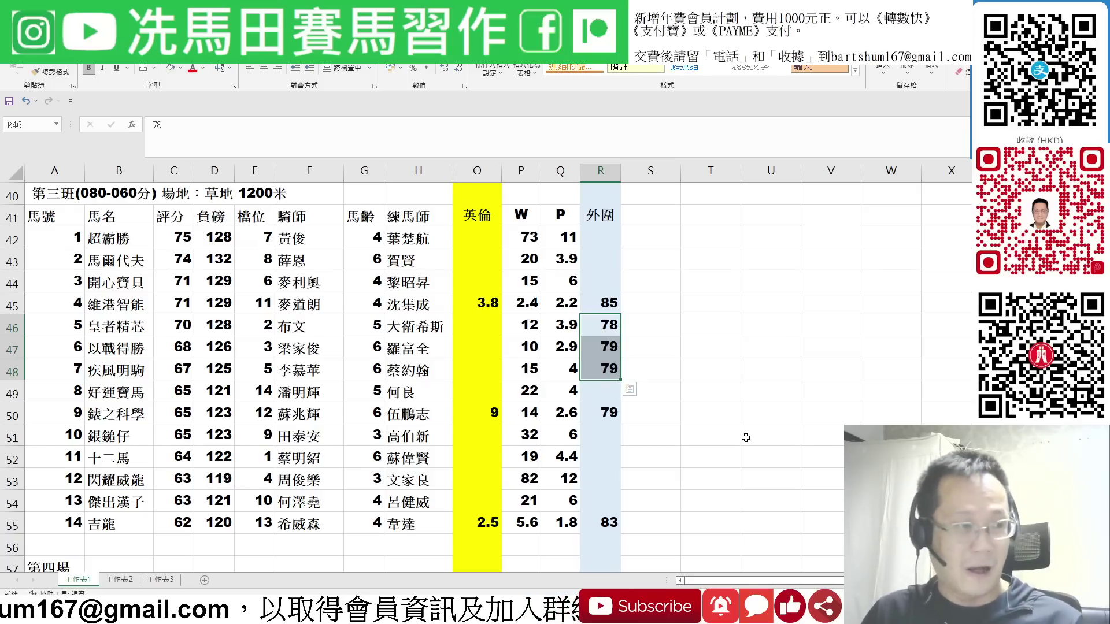
In race 4, highlight the odds of horses 6 to 8 in O65:R67, then clear the selection
scroll(746, 437, "down", 5)
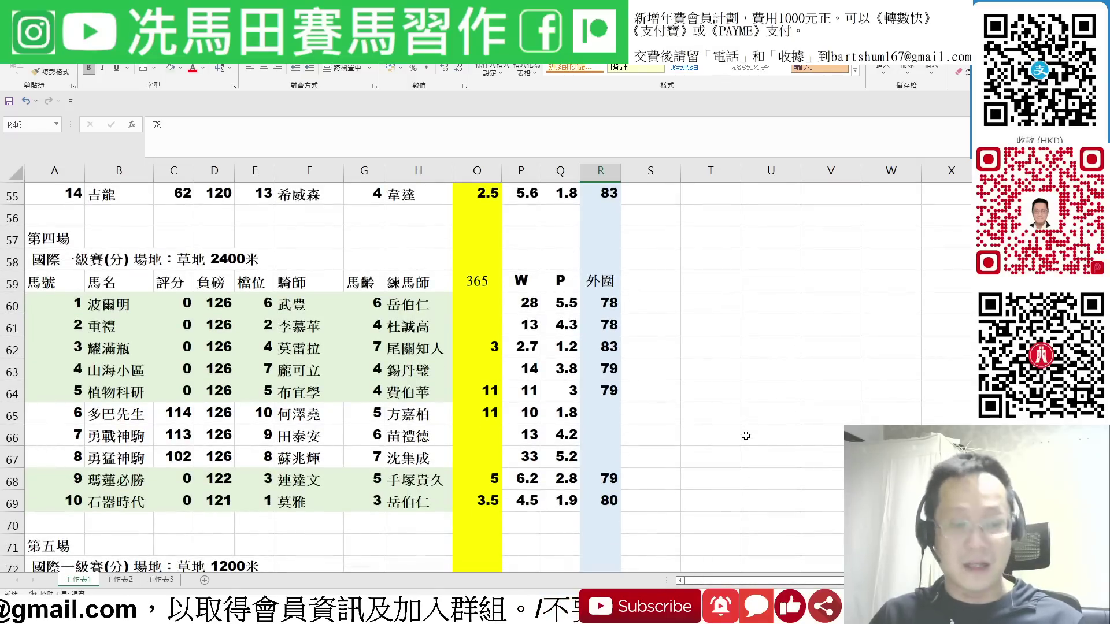
left_click_drag(605, 414, 483, 457)
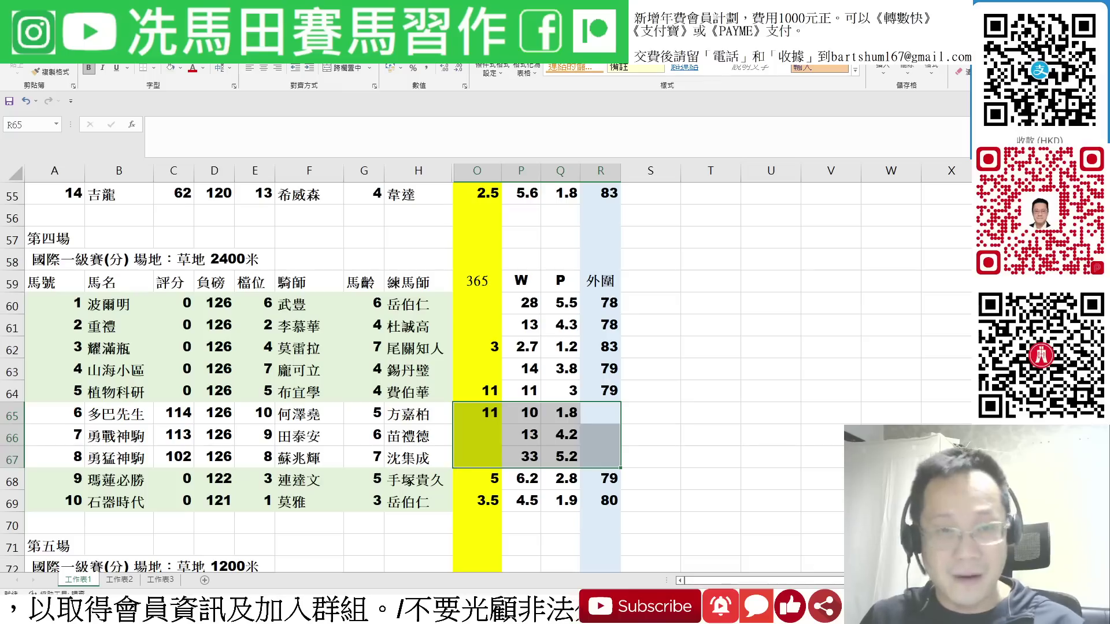
left_click(779, 420)
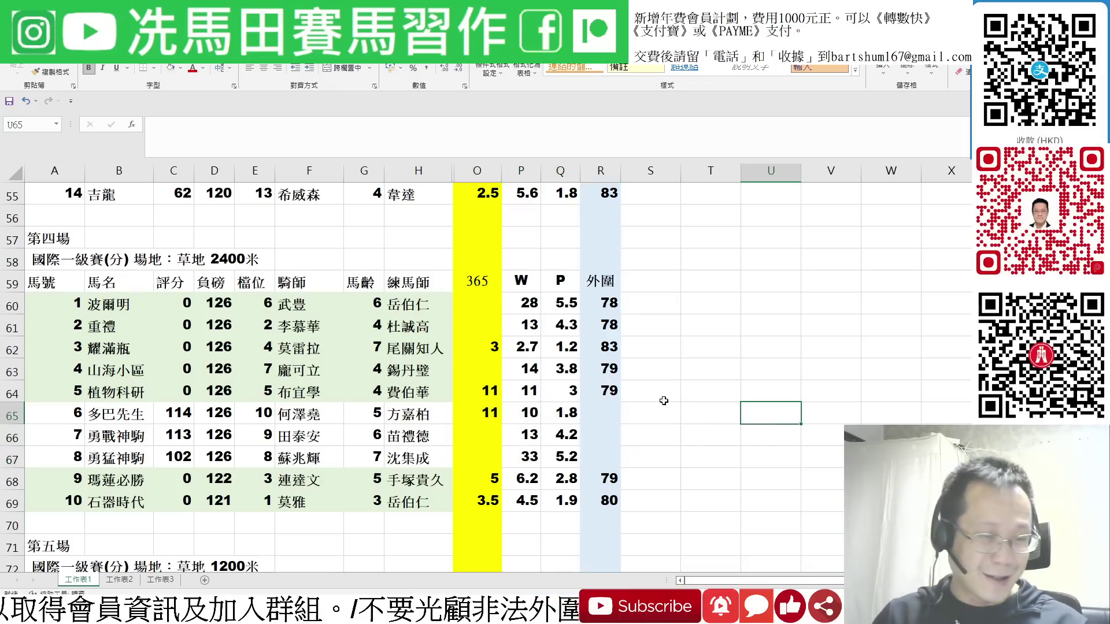
Check the race 4 365 odds of horses 3 and 10 and horse 3's 外圍 figure, then highlight 瑪蓮必勝's odds in O68:R68
left_click(472, 349)
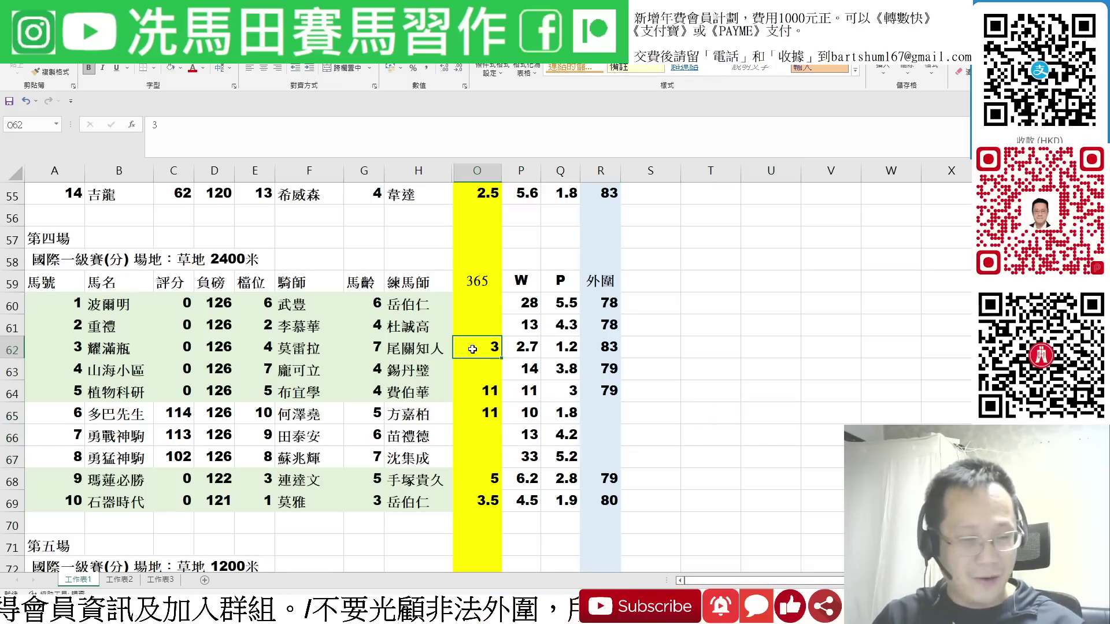
left_click(489, 500)
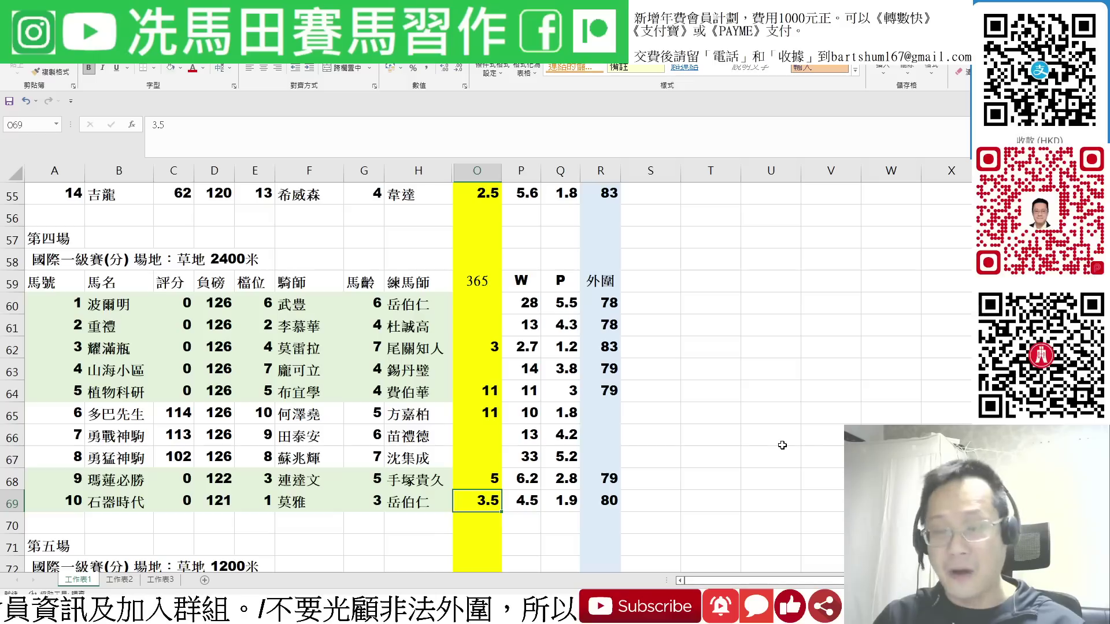
left_click(601, 345)
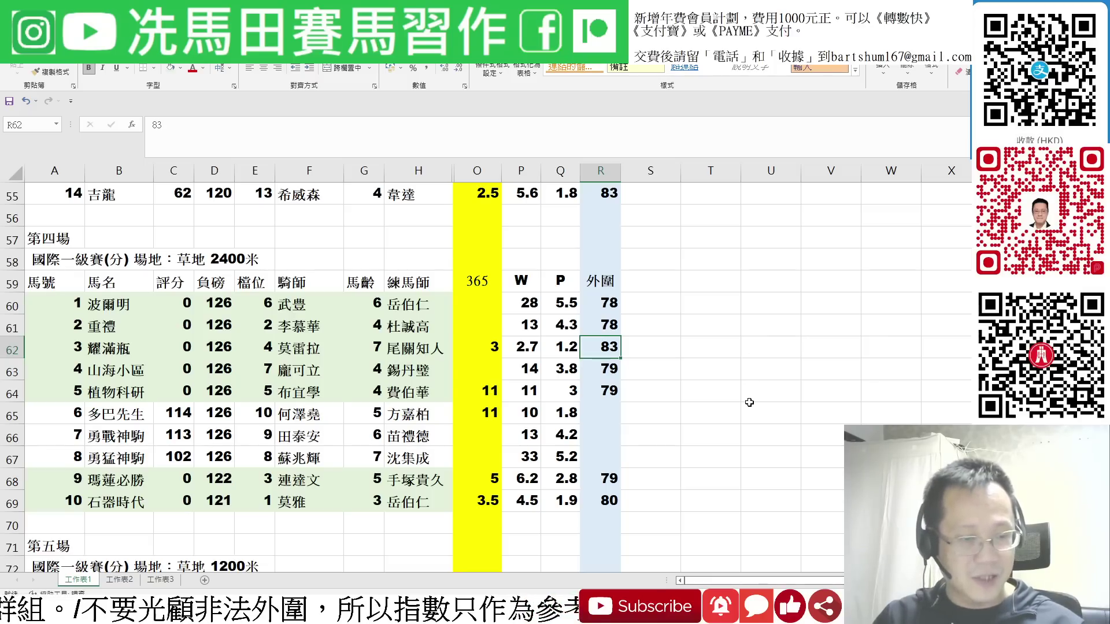
left_click(603, 480)
key("shift+Left")
key("shift+Left")
key("shift+Left")
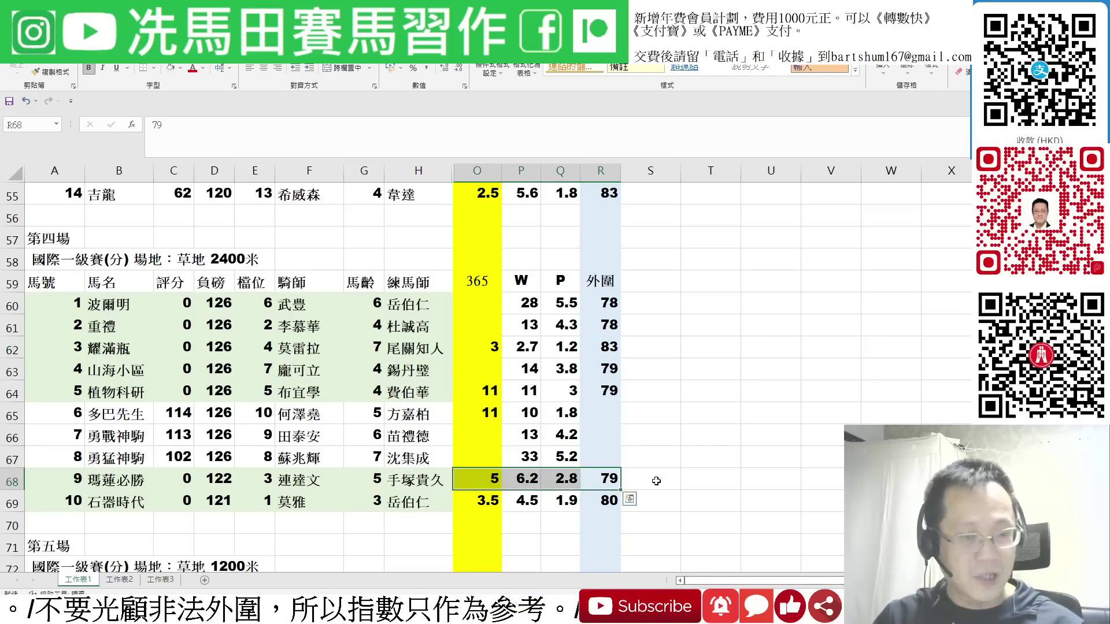
In race 5, check the 外圍 figures of 福逸, 金鑽貴人 and 拉丁城市
scroll(777, 470, "down", 5)
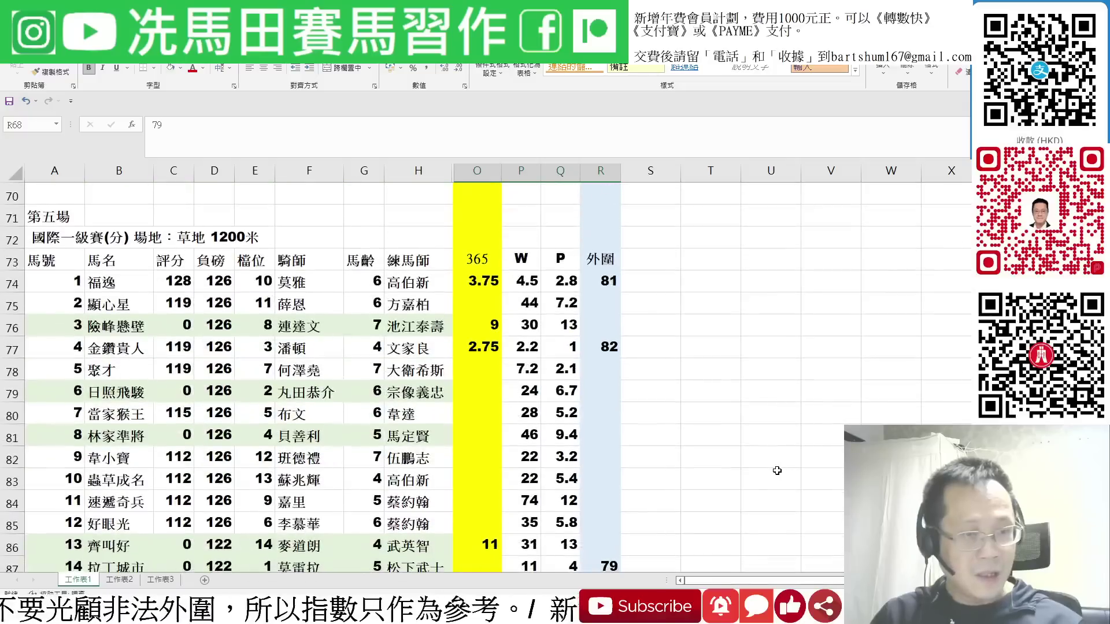
scroll(777, 470, "down", 1)
scroll(777, 471, "up", 1)
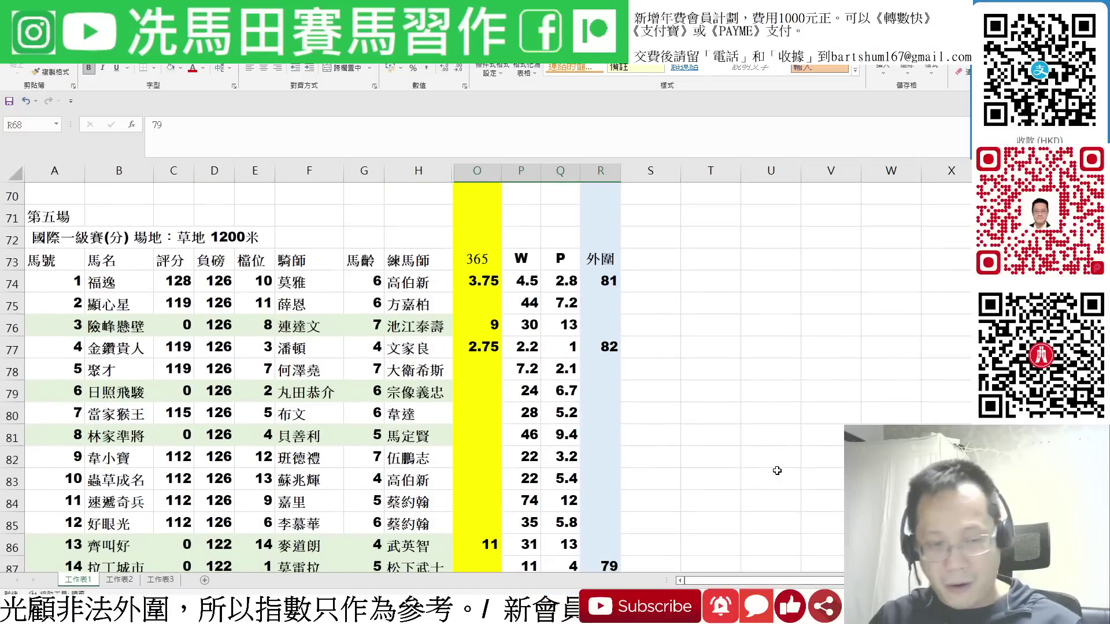
left_click(592, 281)
scroll(734, 327, "down", 1)
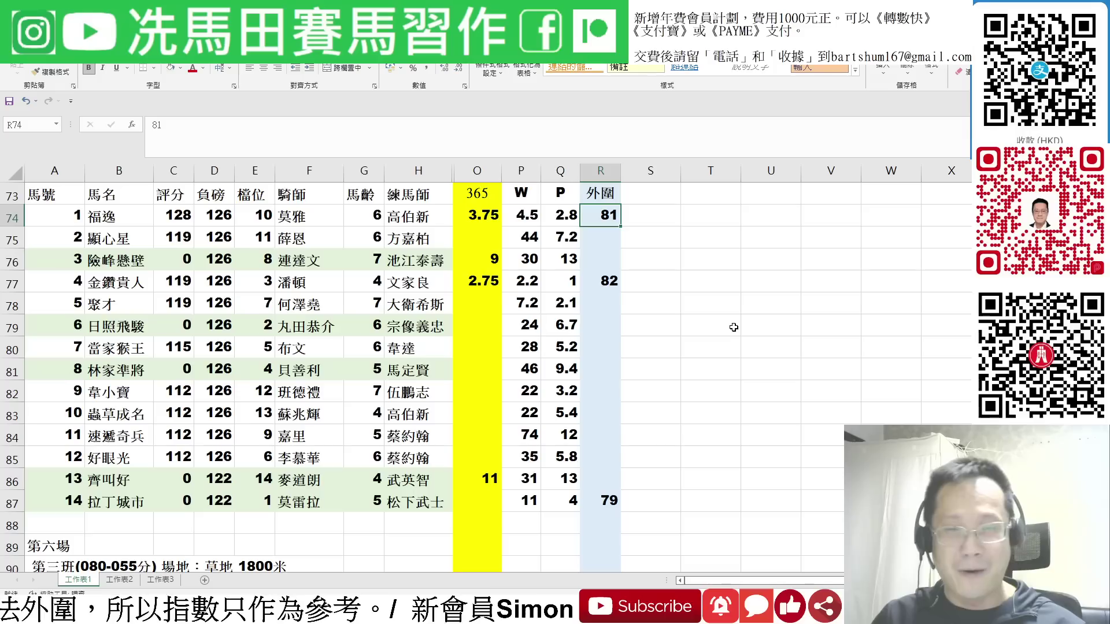
scroll(733, 328, "up", 1)
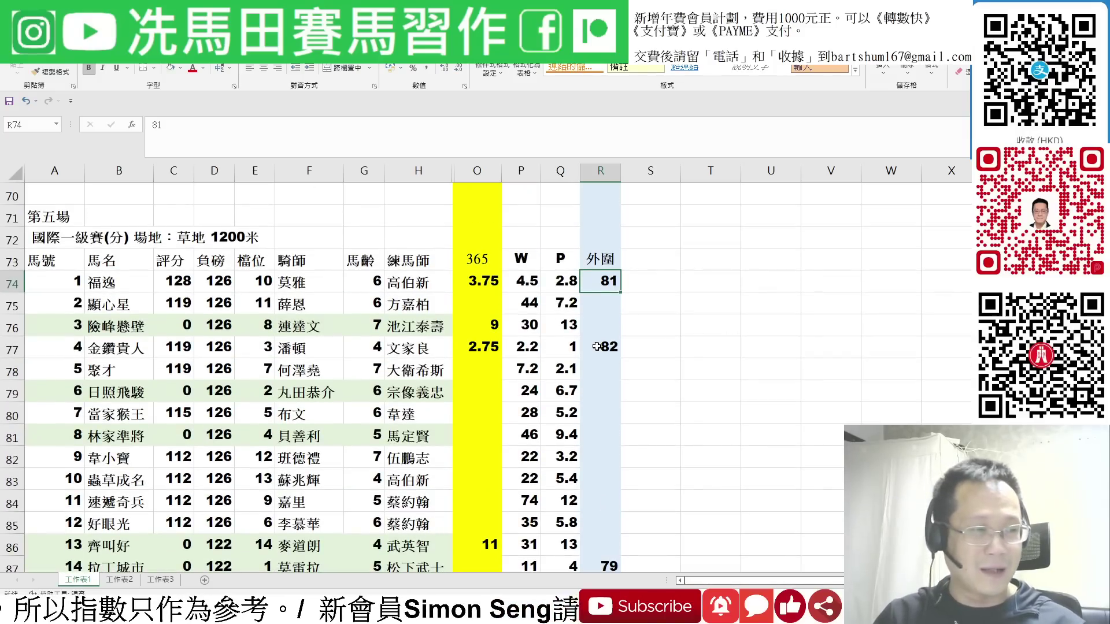
left_click(597, 346)
left_click(611, 568)
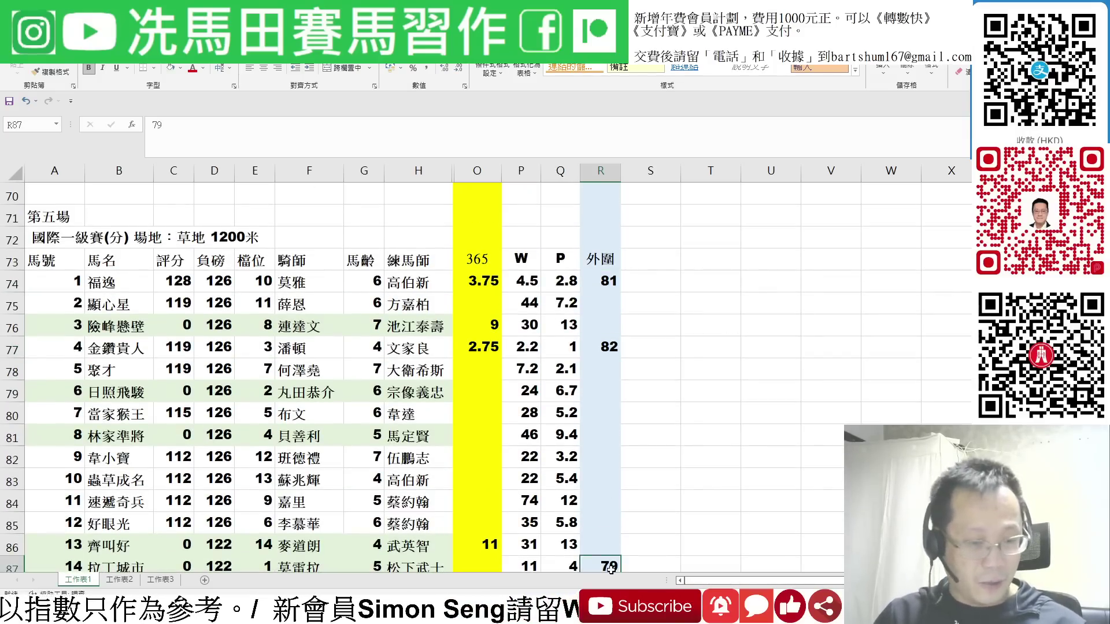
scroll(789, 459, "down", 1)
scroll(789, 459, "up", 1)
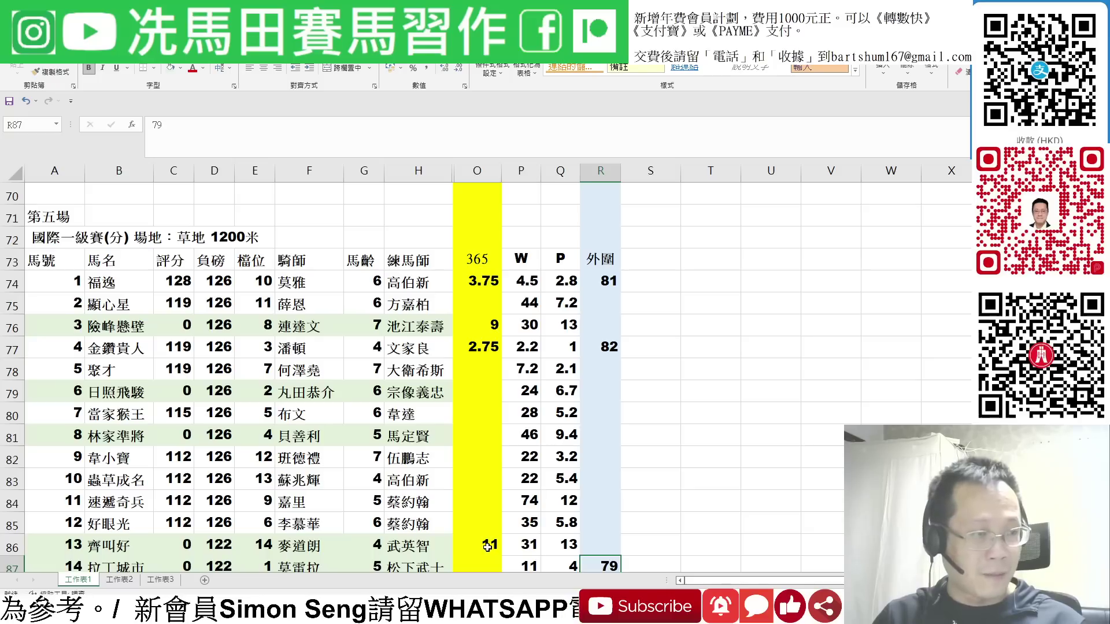
Check the race 5 365 odds of 齊叫好 and 險峰懸壁, then highlight the odds of 金鑽貴人 and 福逸 in columns O to R
left_click(487, 546)
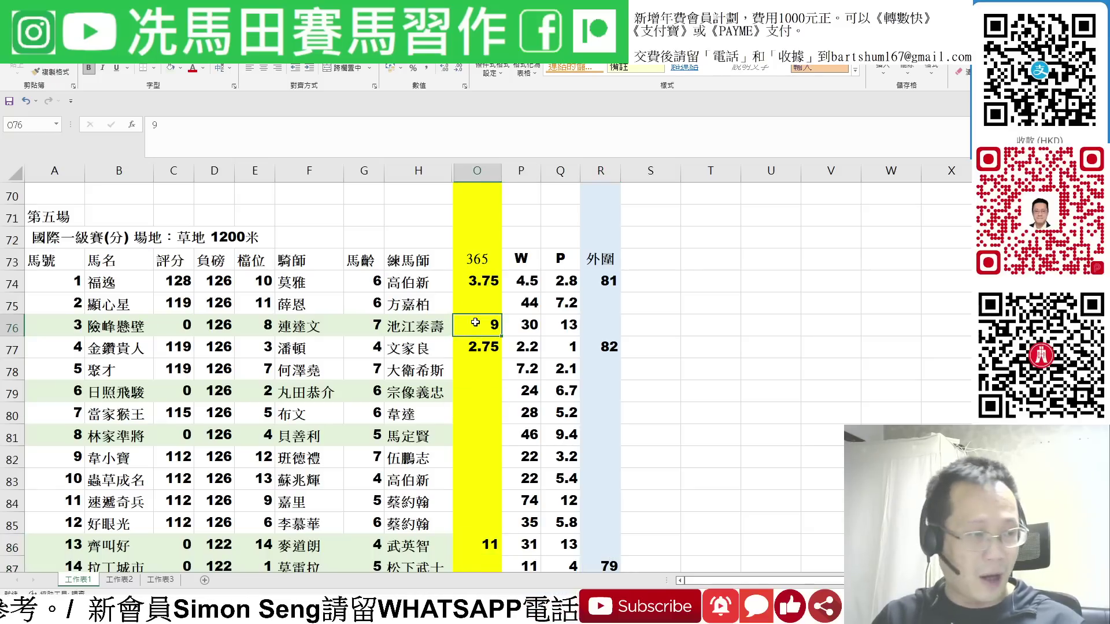
left_click(118, 327)
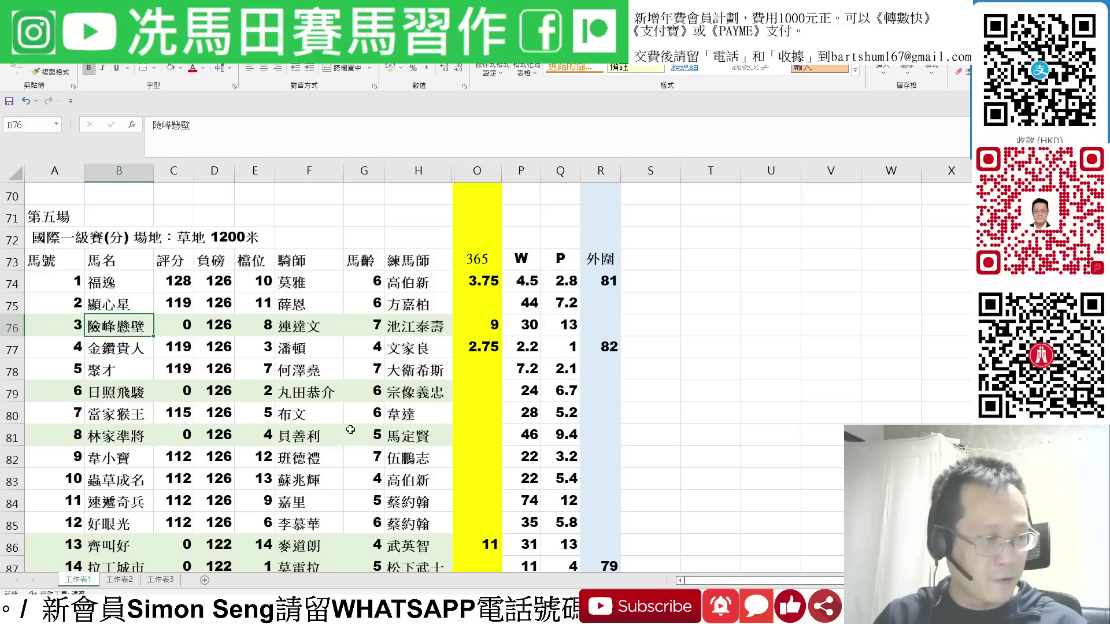
left_click(490, 548)
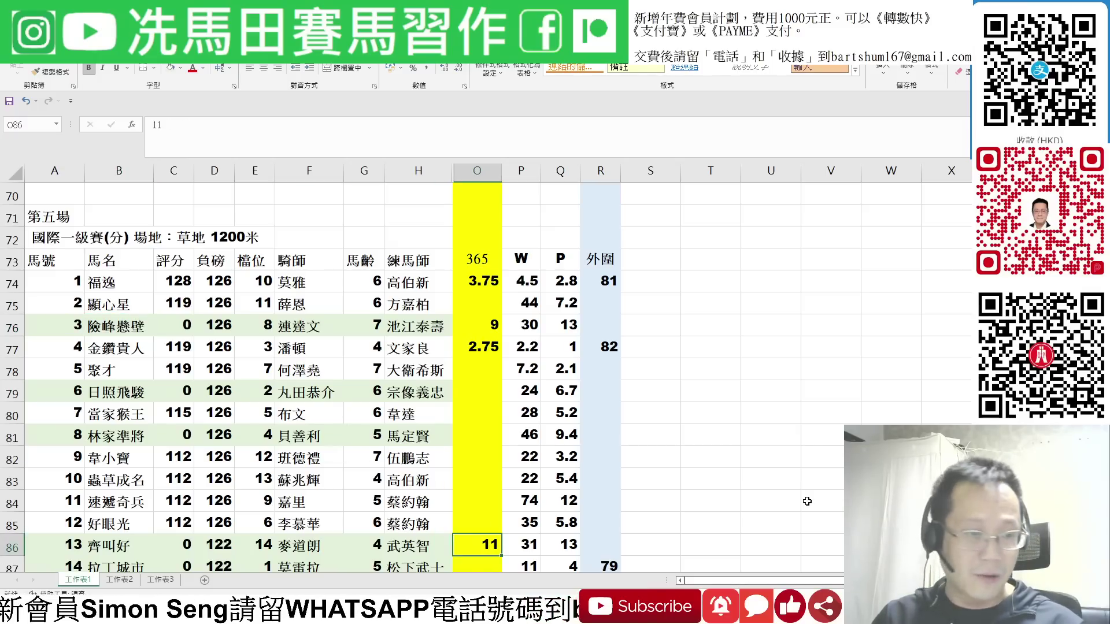
left_click_drag(483, 348, 614, 347)
left_click_drag(475, 282, 619, 281)
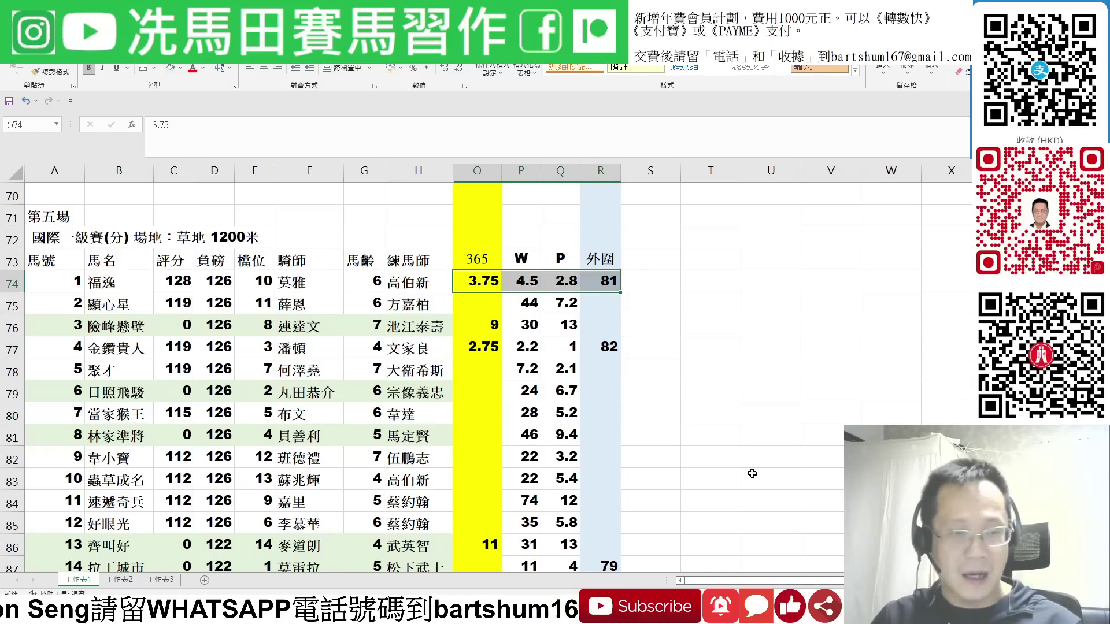
In race 6, highlight 魅力知遇's odds in O94:R94, then 木火兄弟's odds in O95:R95
scroll(752, 473, "down", 6)
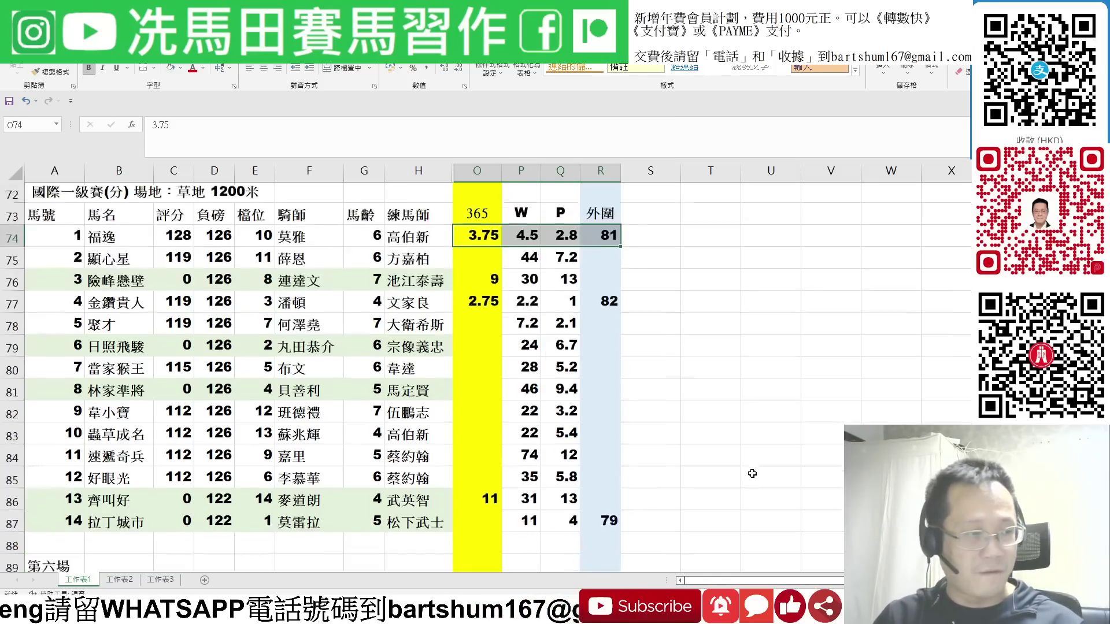
scroll(752, 474, "down", 1)
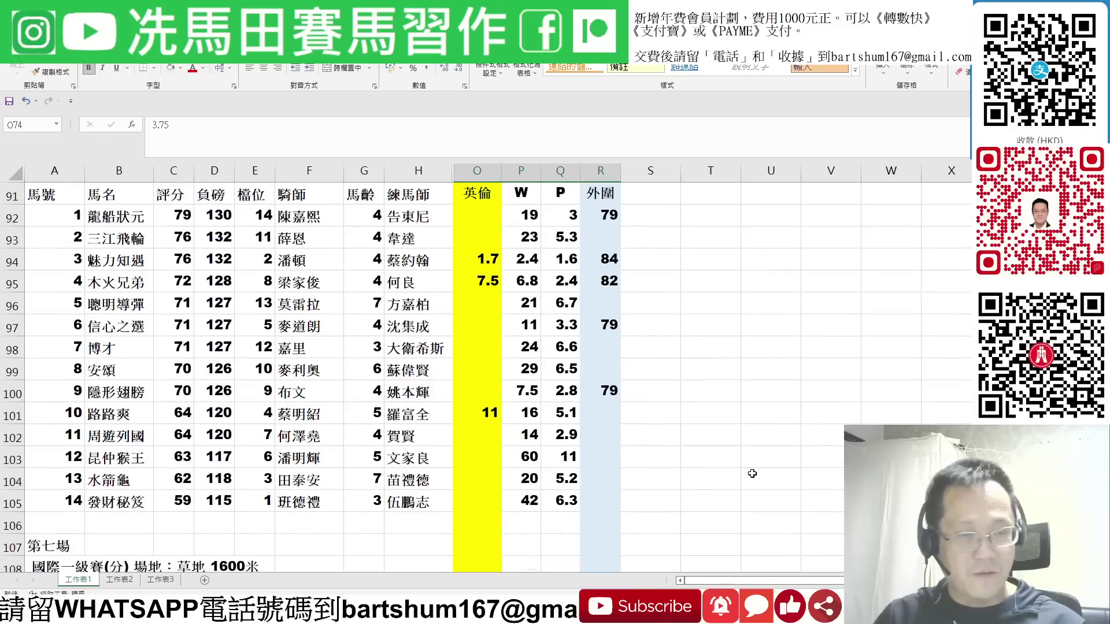
scroll(752, 474, "up", 1)
left_click_drag(601, 331, 471, 327)
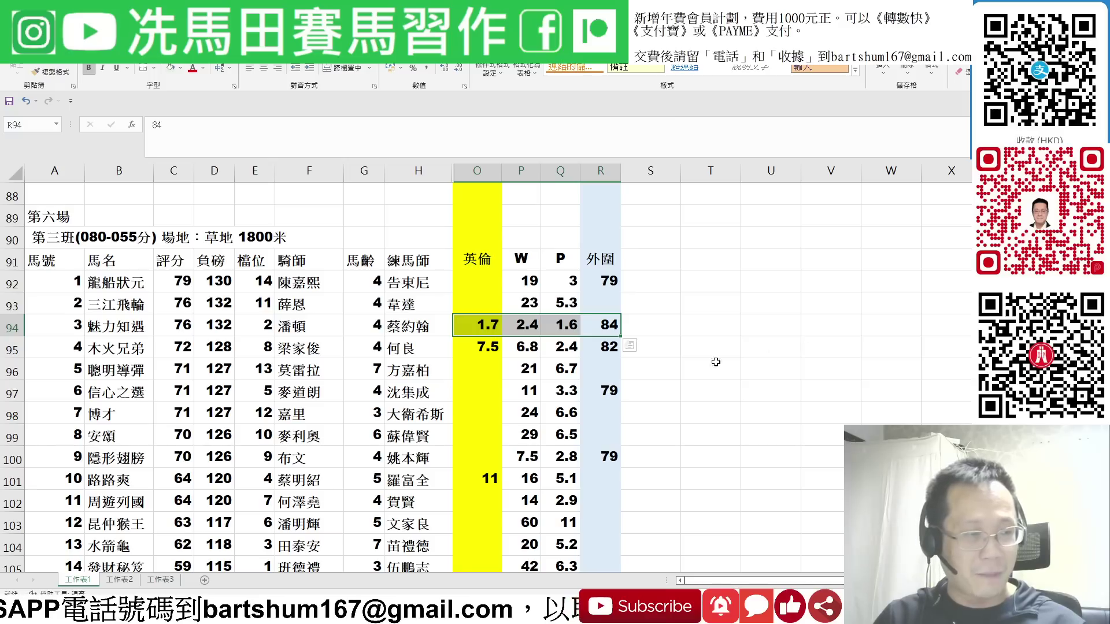
left_click_drag(480, 354, 613, 350)
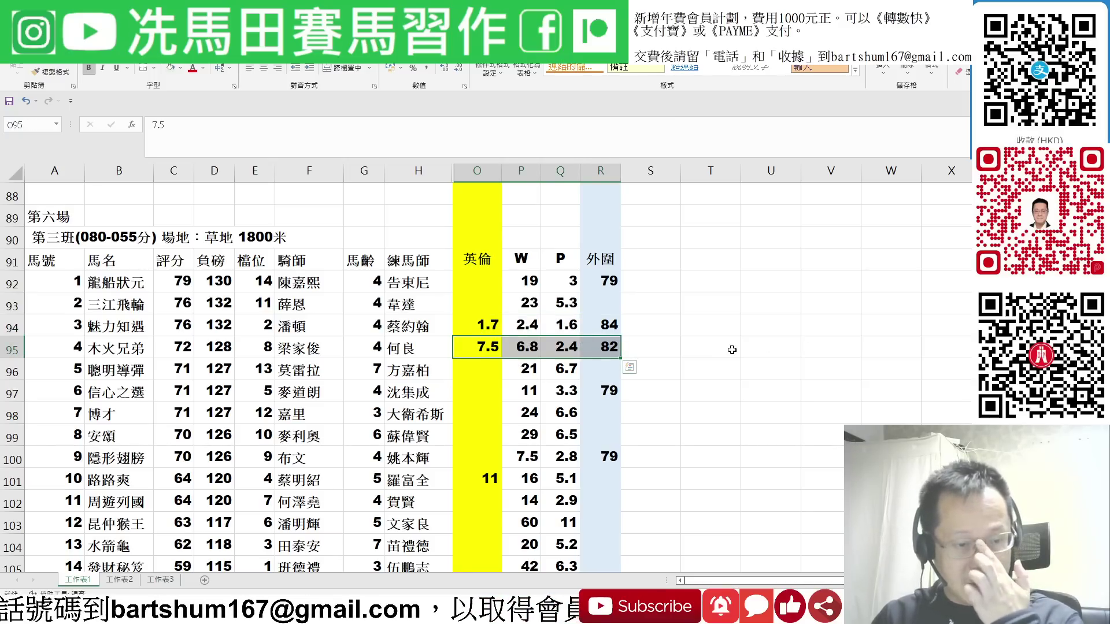
Check the race 6 外圍 figures of horses 1, 6 and 9, then the 英倫 odds of 路路爽
scroll(732, 350, "down", 1)
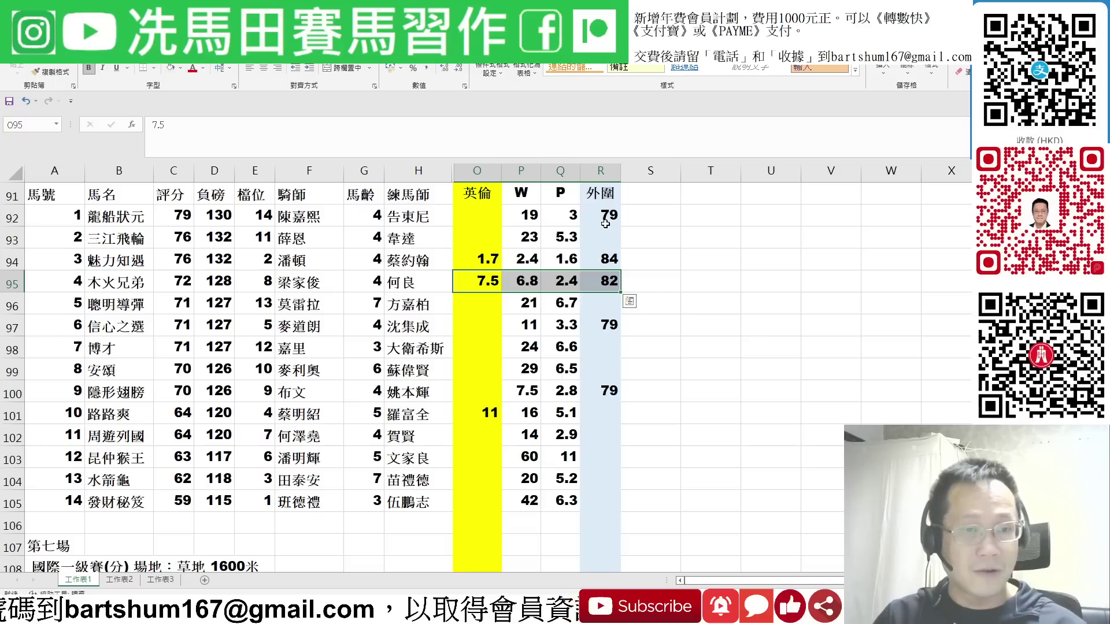
left_click(604, 220)
left_click(606, 324)
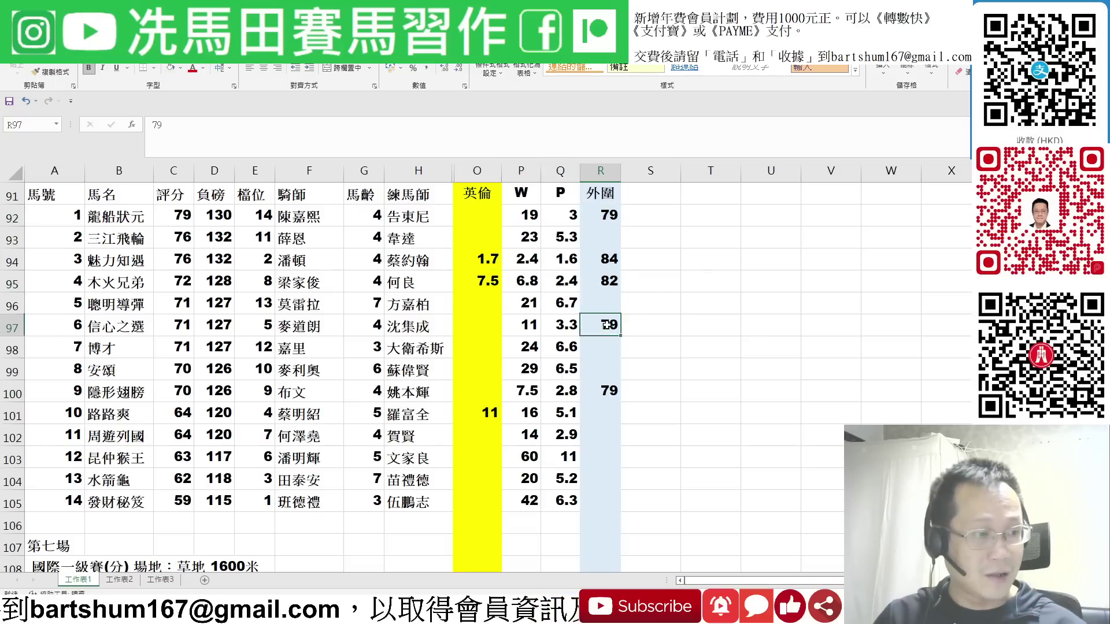
left_click(614, 393)
left_click(480, 415)
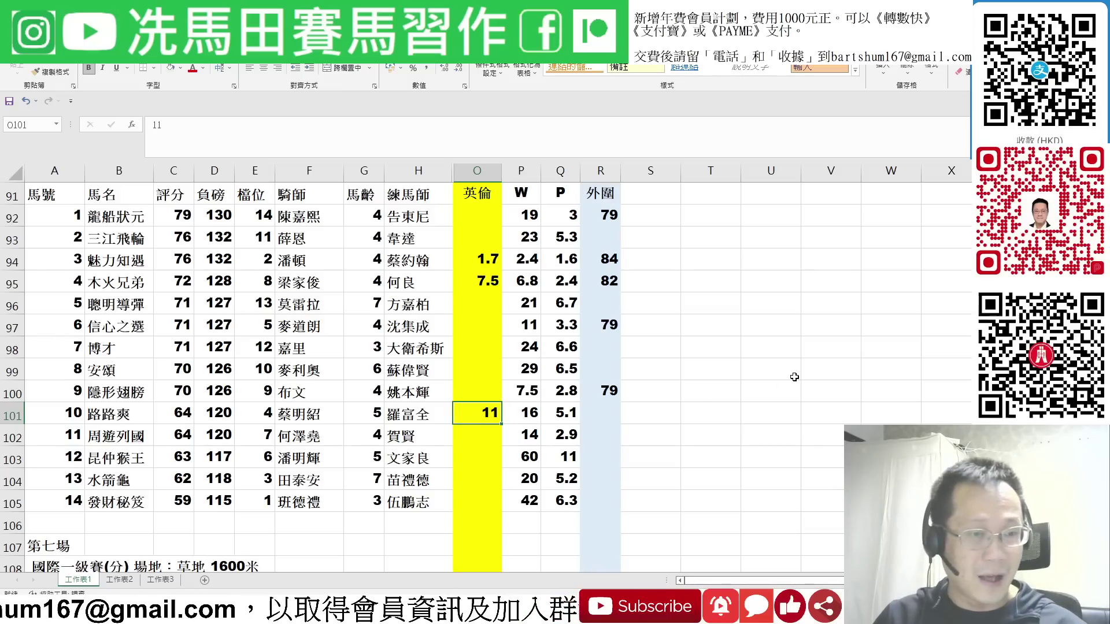
In race 7, highlight the 外圍 figures in R110:R111, then the 365 odds of the same two horses in O110:O111
scroll(794, 377, "down", 5)
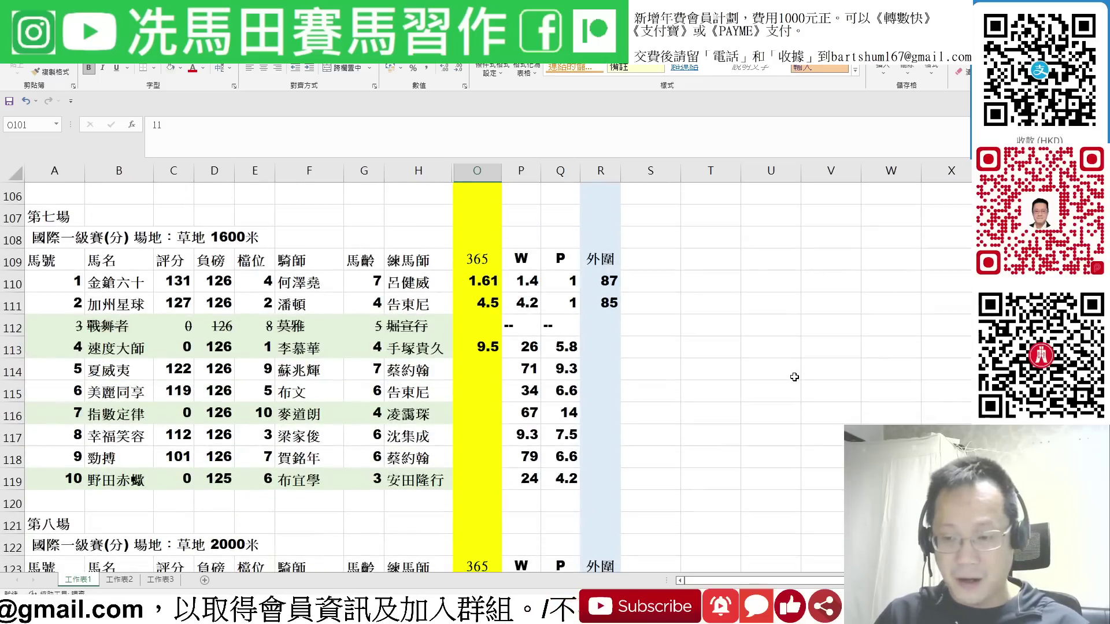
left_click_drag(608, 282, 608, 303)
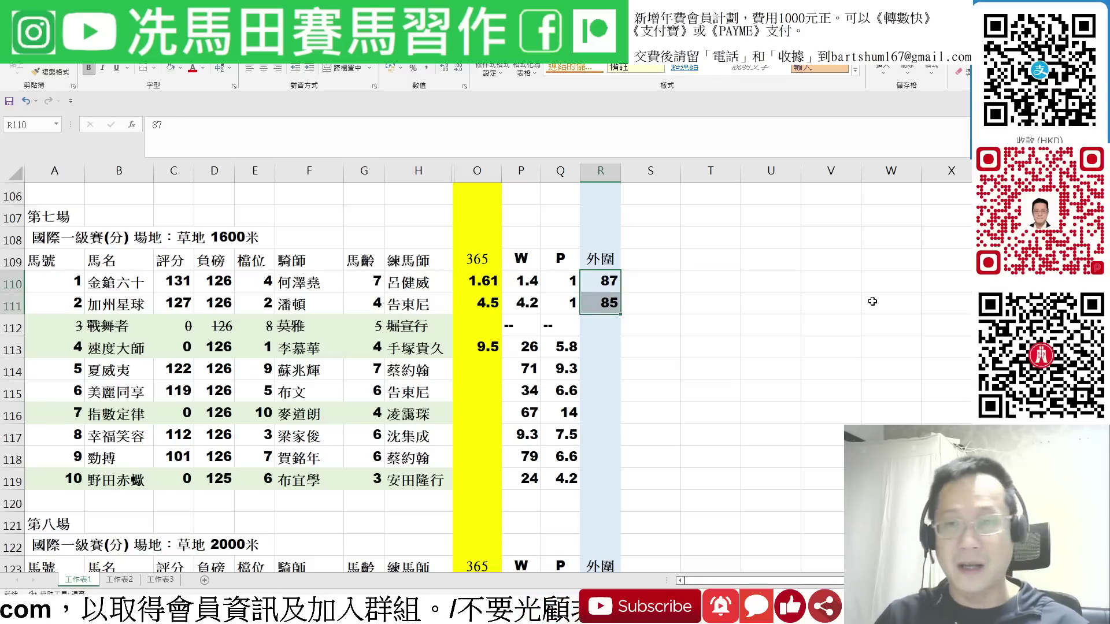
left_click_drag(473, 283, 483, 303)
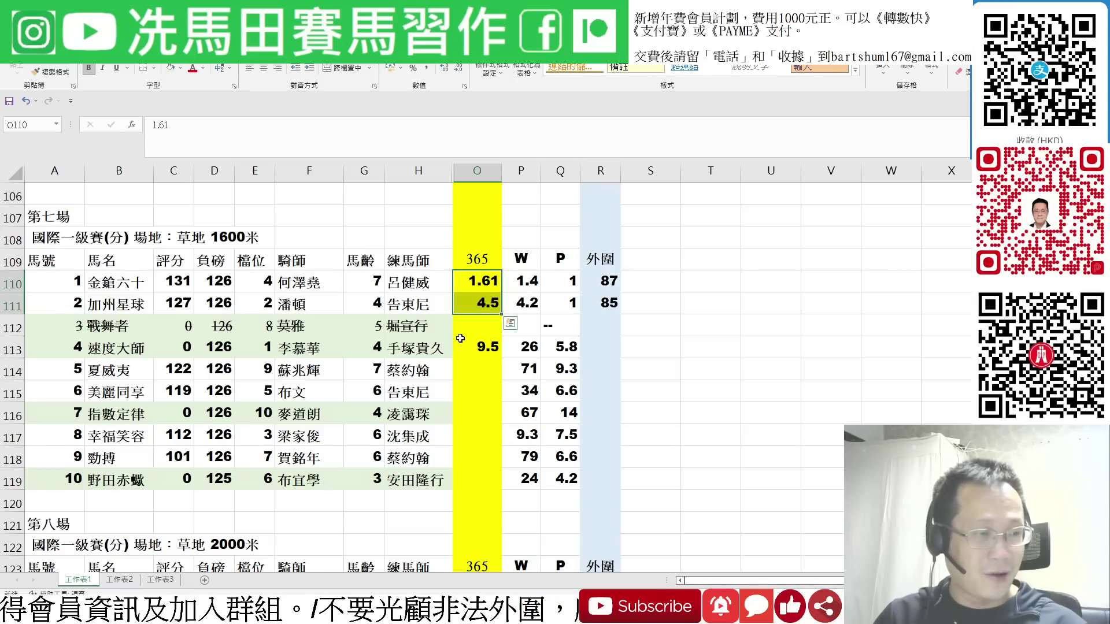
Highlight the race 7 odds cells of 戰舞者 in O112:R112, then those of 速度大師 in O113:R113
left_click_drag(462, 327, 601, 319)
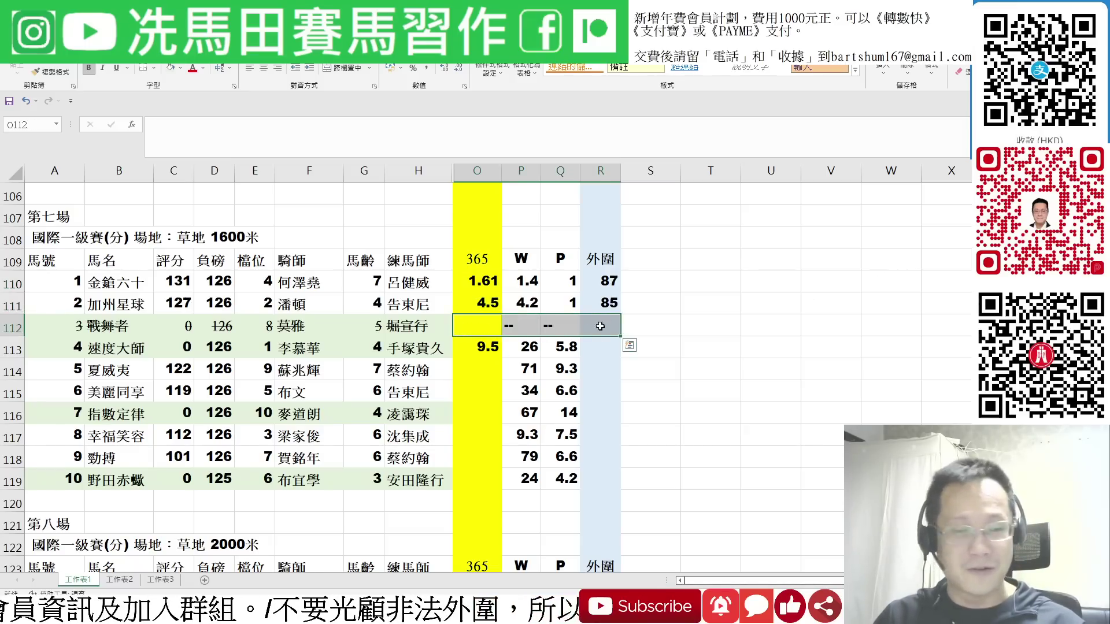
left_click(463, 355)
left_click_drag(463, 355, 601, 345)
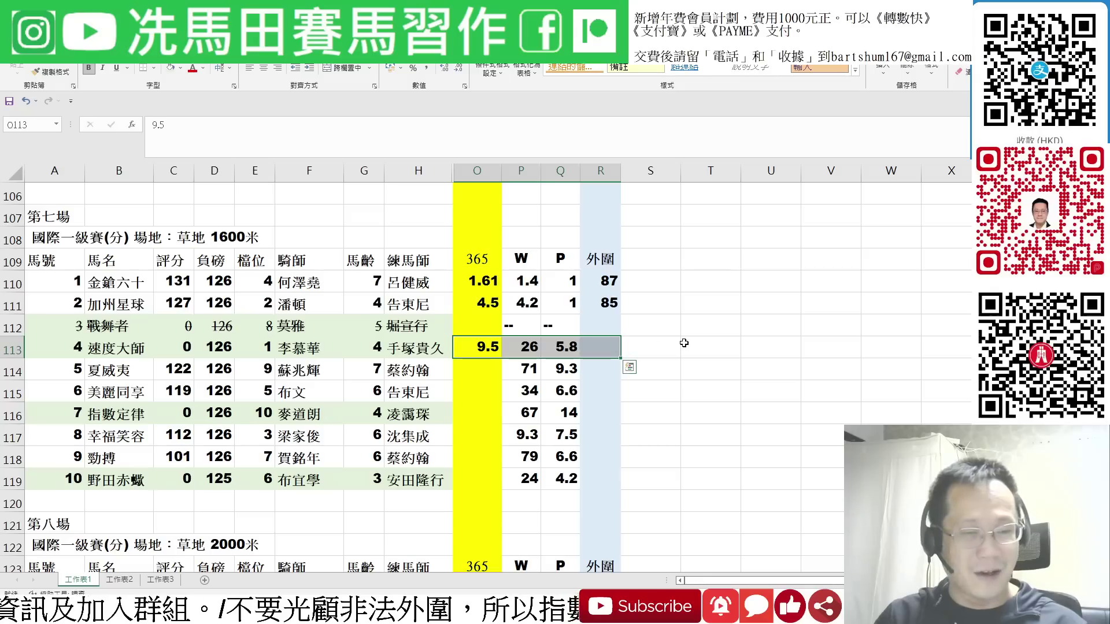
Check the W and P odds of 幸福笑容 in race 7, then highlight its odds cells in O117:R117
left_click_drag(473, 444, 569, 436)
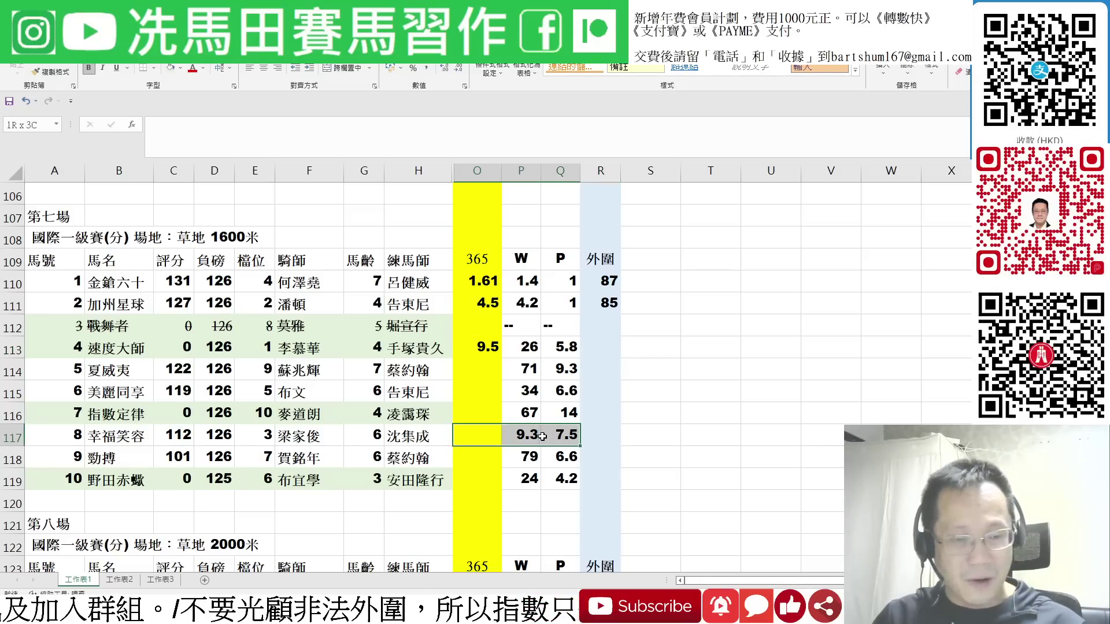
left_click(523, 435)
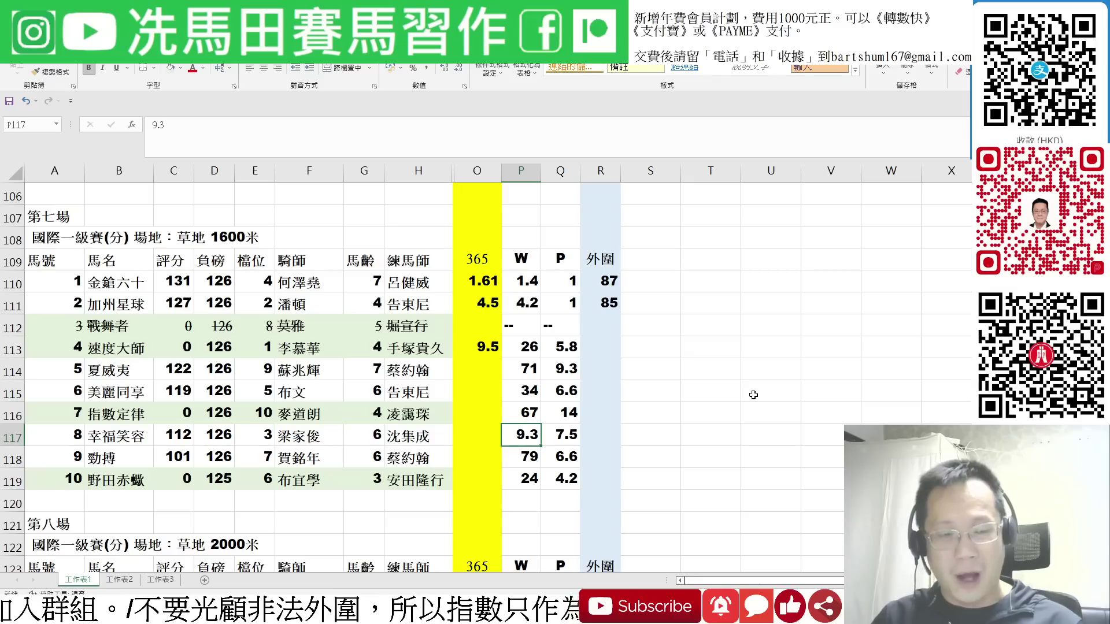
left_click(574, 441)
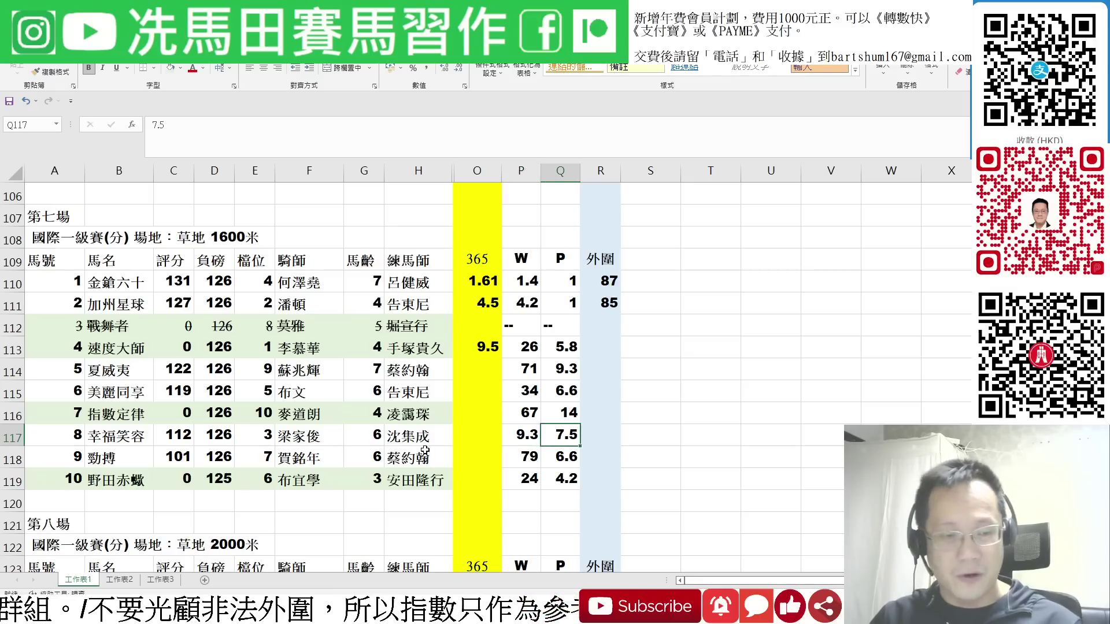
left_click_drag(471, 437, 604, 437)
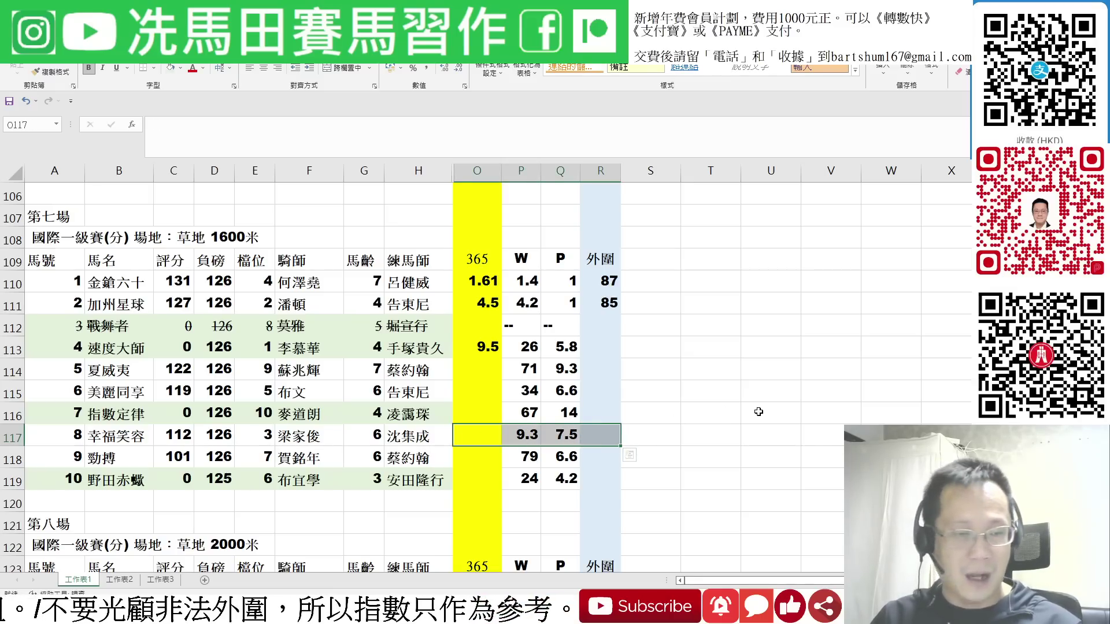
In race 8, highlight the odds of horses 2, 1 and 3 in columns O to R, then horse 3's W and P odds in P126:Q126
scroll(759, 411, "down", 5)
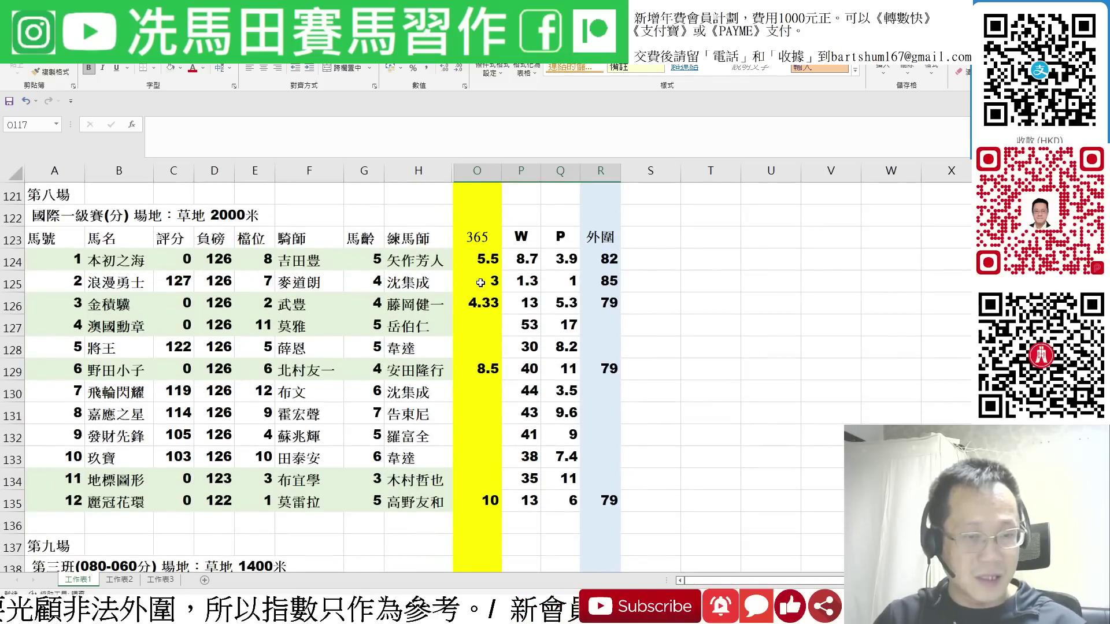
left_click_drag(483, 283, 596, 275)
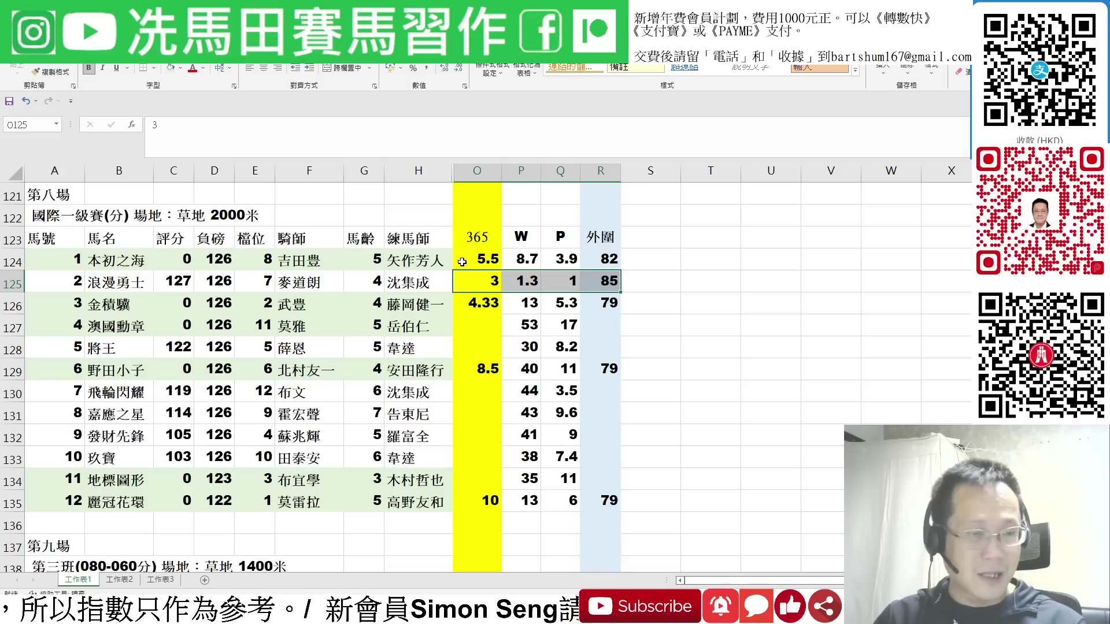
left_click_drag(462, 262, 592, 262)
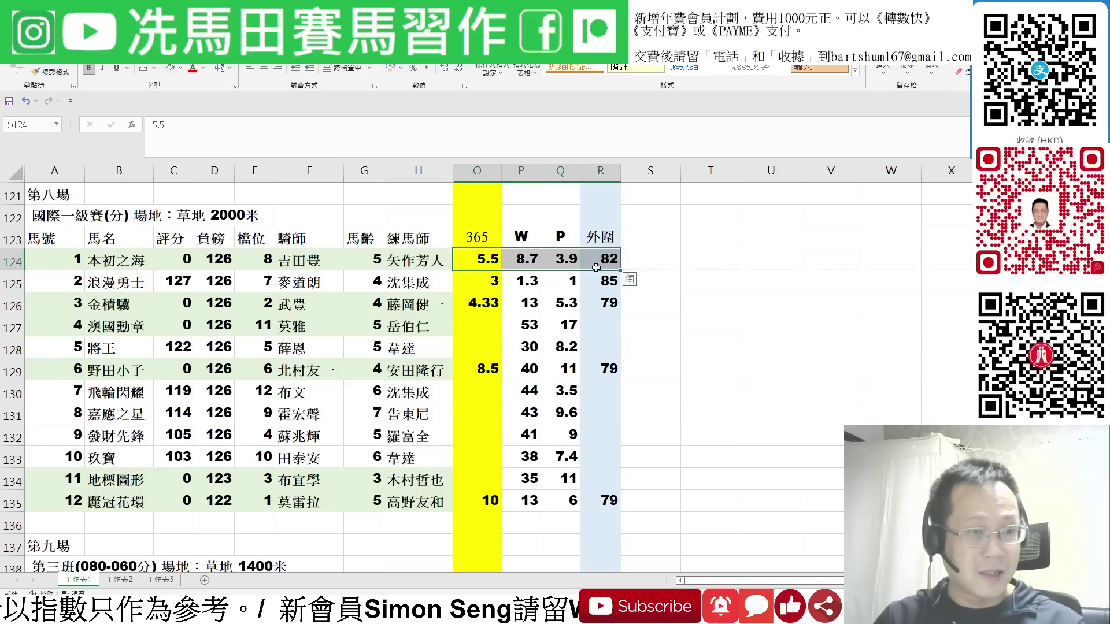
left_click_drag(463, 302, 594, 304)
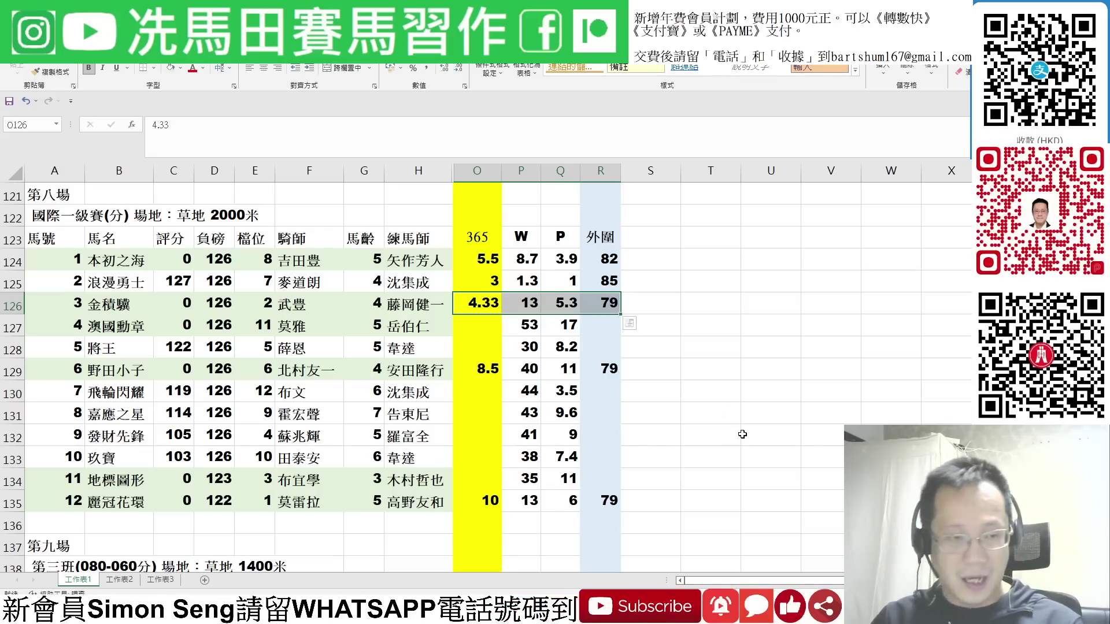
left_click_drag(530, 301, 570, 302)
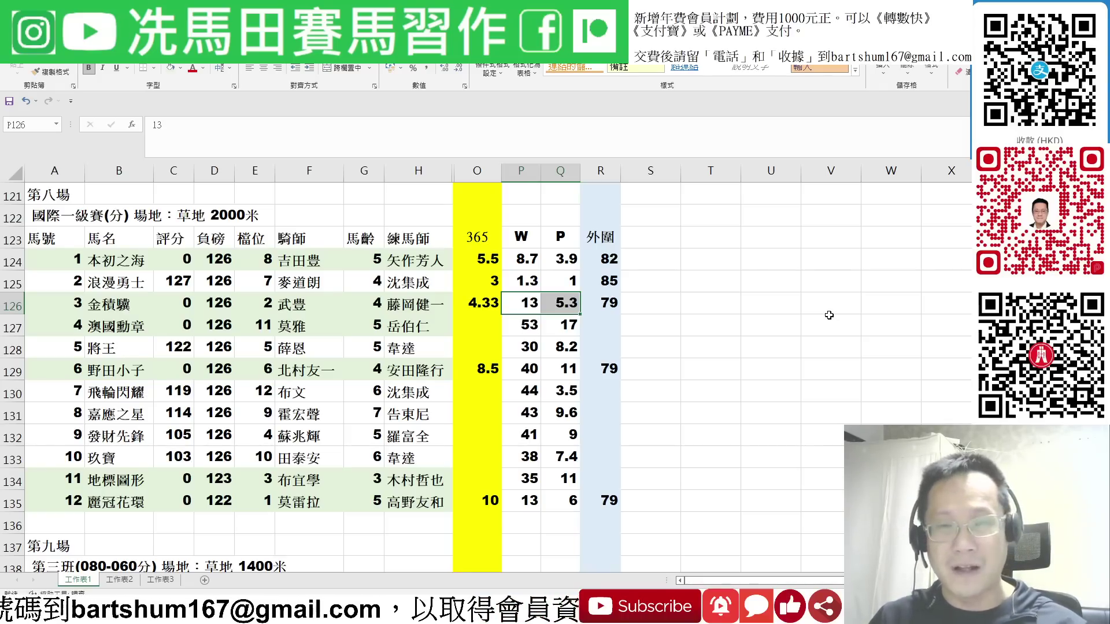
In race 9, highlight 金馳's odds in O149:R149, then check the 外圍 figure of 遨遊氣泡
scroll(829, 315, "down", 6)
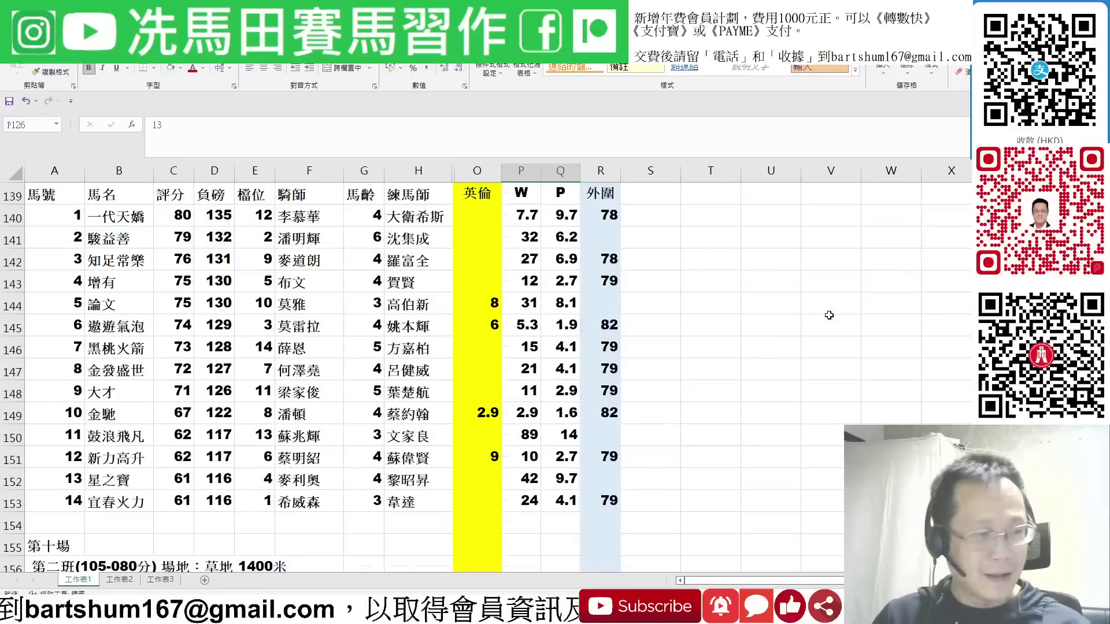
scroll(829, 315, "up", 1)
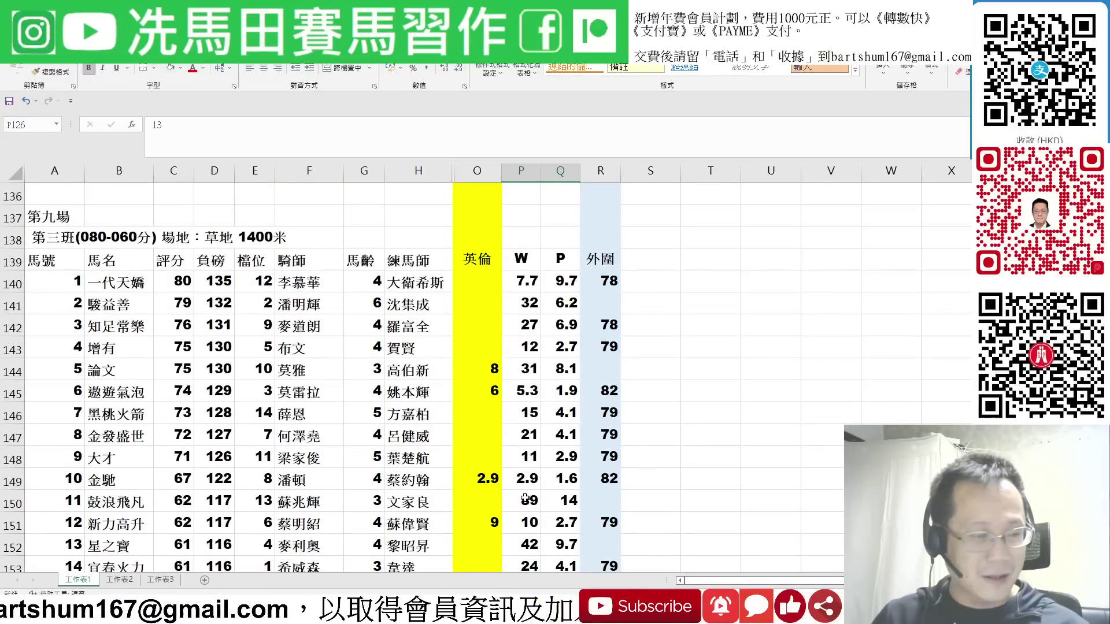
left_click_drag(485, 480, 607, 479)
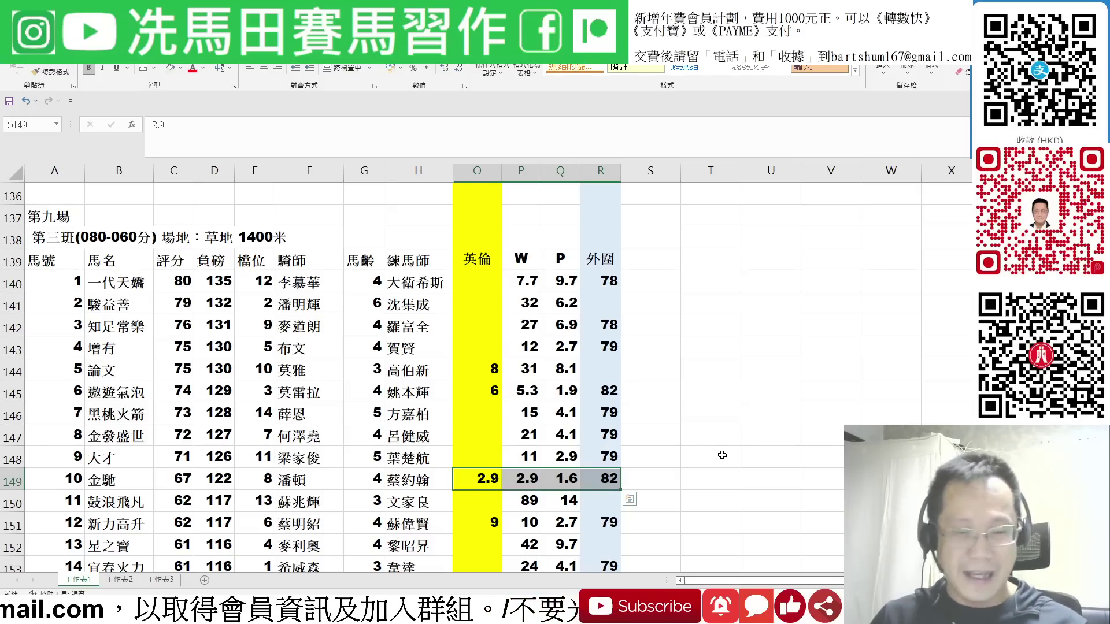
left_click(609, 391)
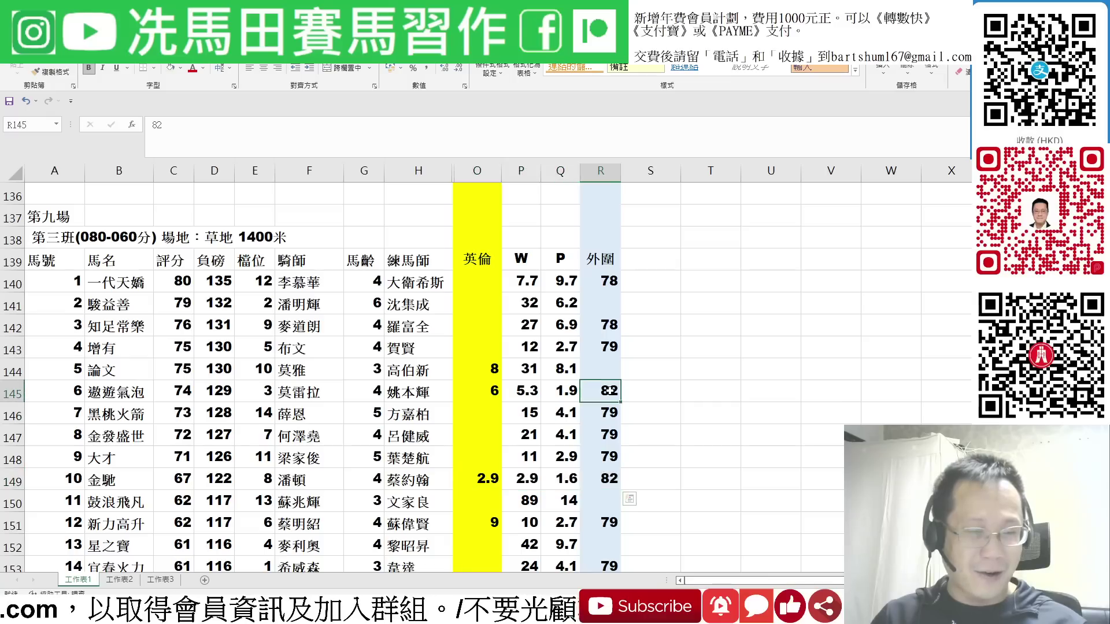
In race 9, highlight 遨遊氣泡's odds in O145:R145, then check 一代天嬌's W odds and 論文's 英倫 figure
left_click_drag(608, 392, 480, 392)
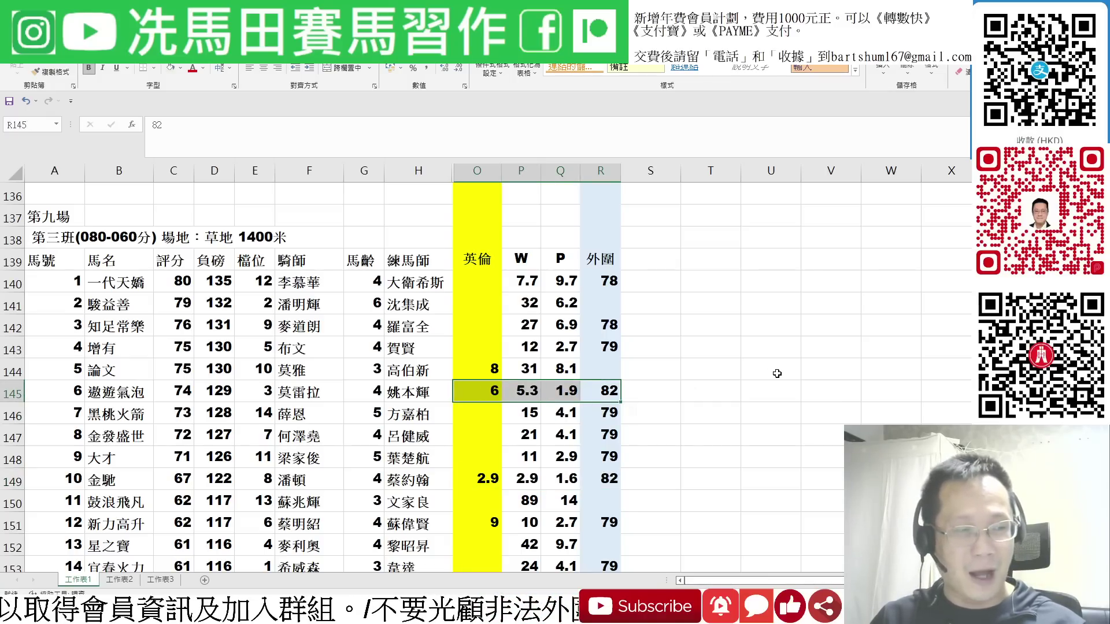
scroll(777, 373, "down", 1)
mouse_move(484, 217)
left_mouse_down()
mouse_move(618, 204)
mouse_move(607, 216)
mouse_move(474, 214)
left_mouse_up()
left_click(522, 216)
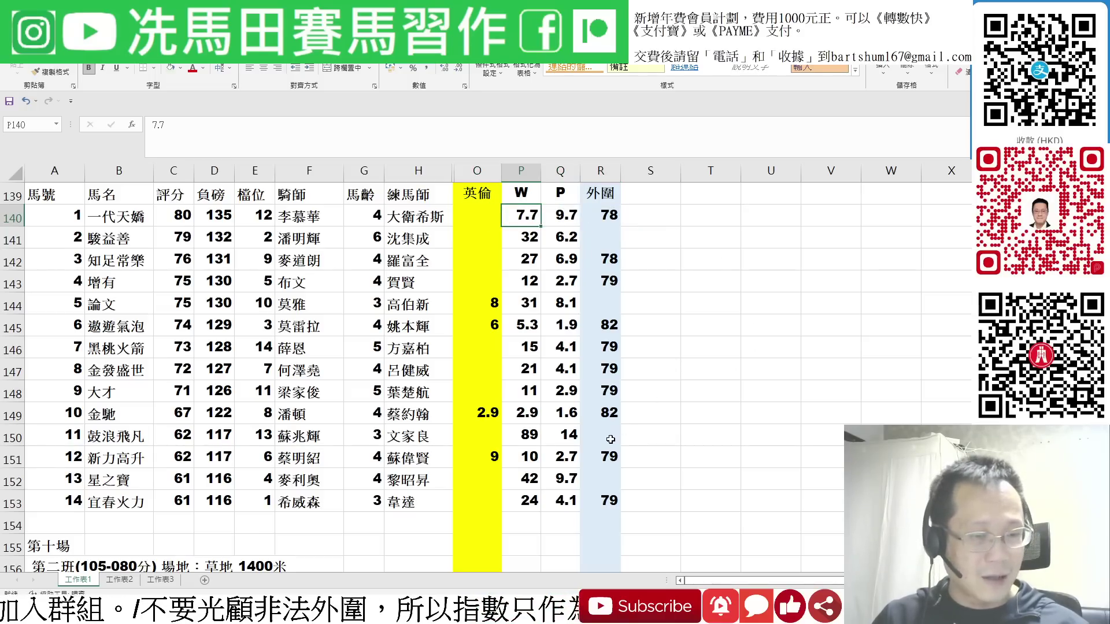
left_click(485, 306)
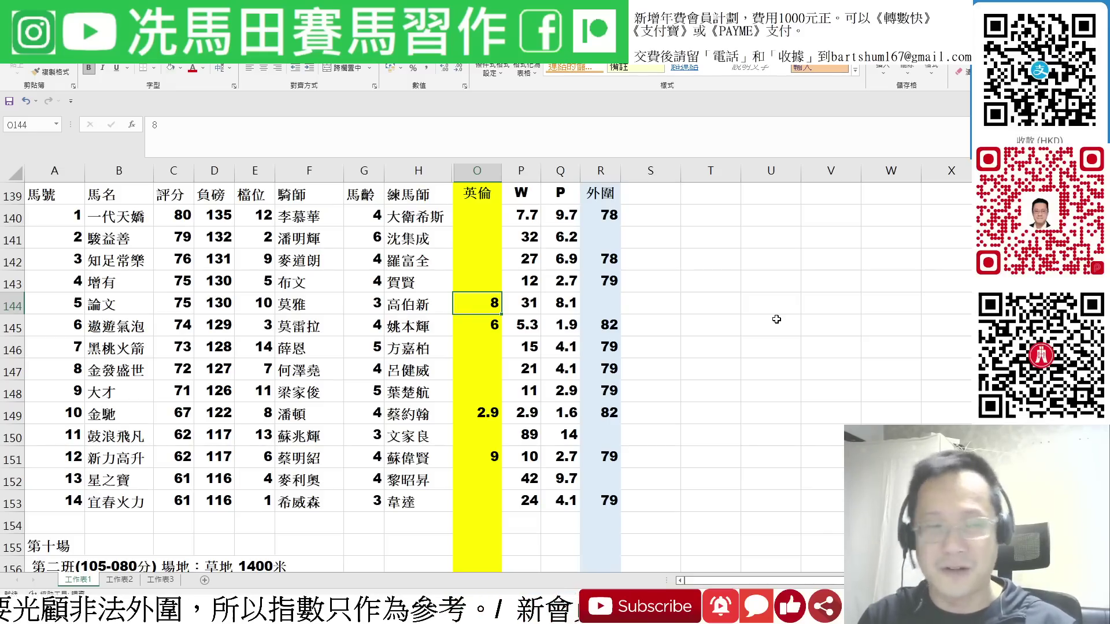
scroll(777, 319, "up", 1)
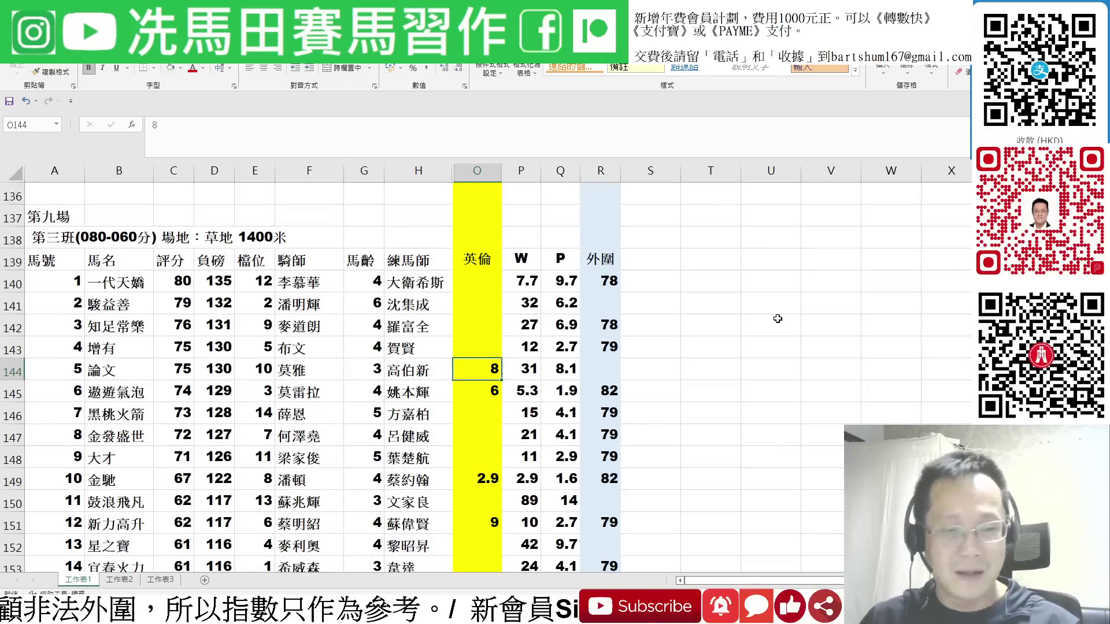
In race 10, highlight the odds of 美麗在線 in O167:R167 and 風火戰駒 in O160:R160, then check 包裝智威's 外圍 figure
scroll(778, 319, "down", 6)
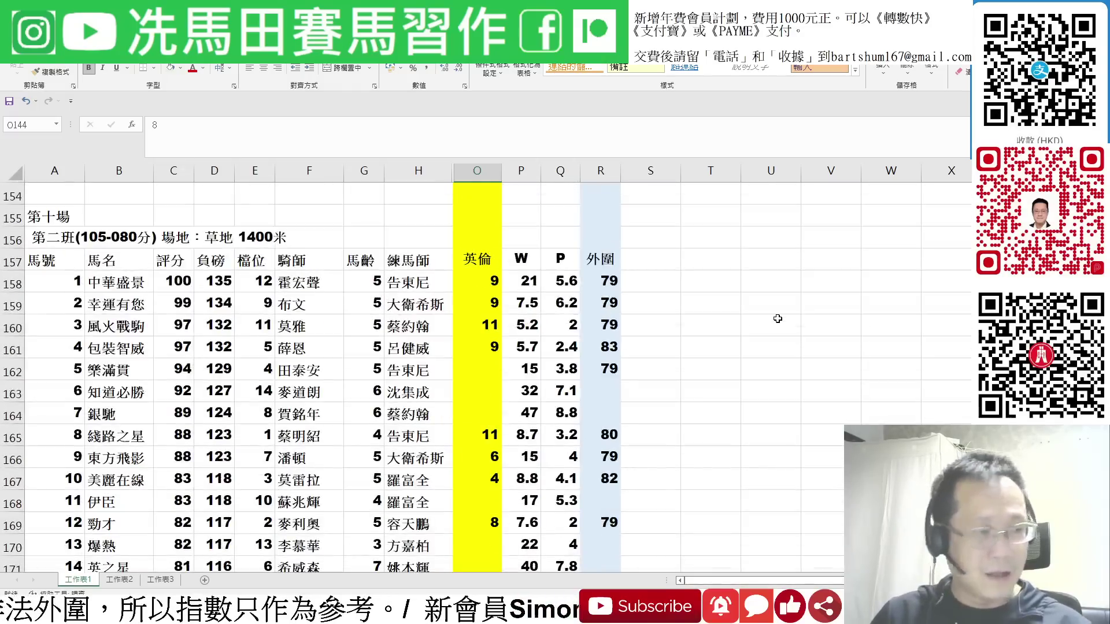
scroll(777, 319, "down", 1)
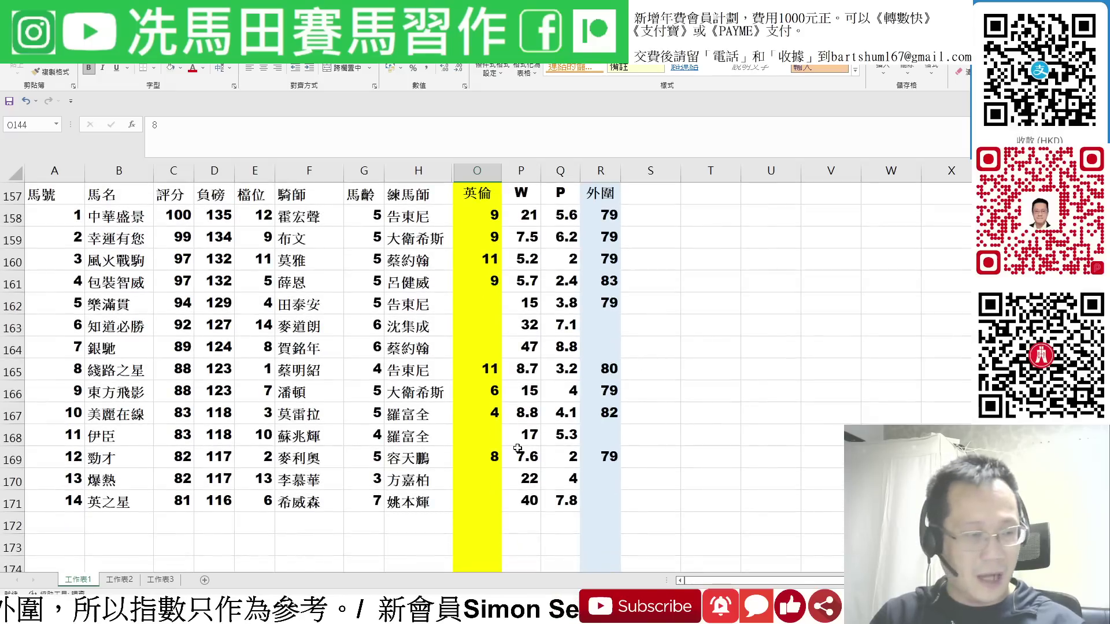
left_click_drag(487, 416, 627, 431)
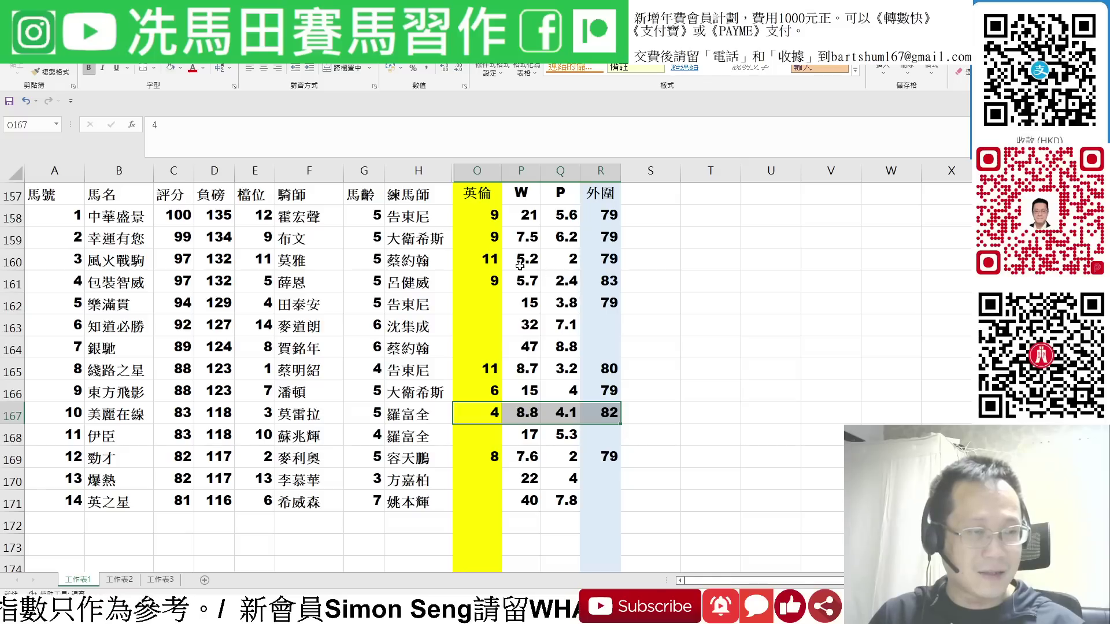
left_click_drag(488, 263, 606, 264)
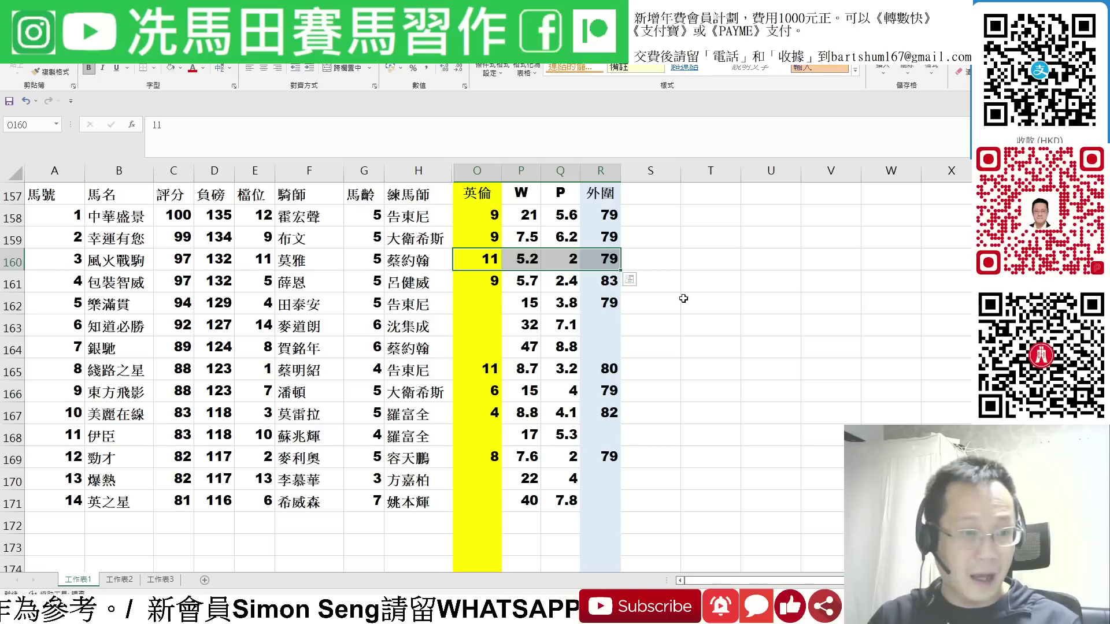
left_click(607, 282)
mouse_move(608, 282)
left_mouse_down()
mouse_move(569, 282)
mouse_move(606, 283)
left_mouse_up()
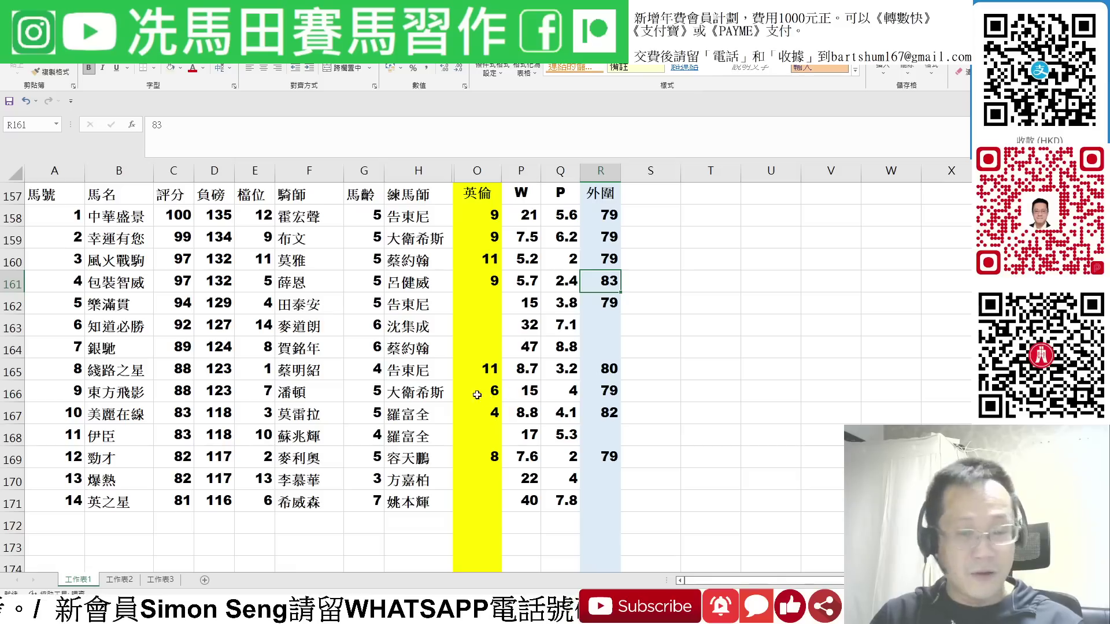
Highlight the race 10 odds of 東方飛影 in row 166 from column O, then those of 中華盛景 in O158:R158
left_click_drag(475, 392, 665, 388)
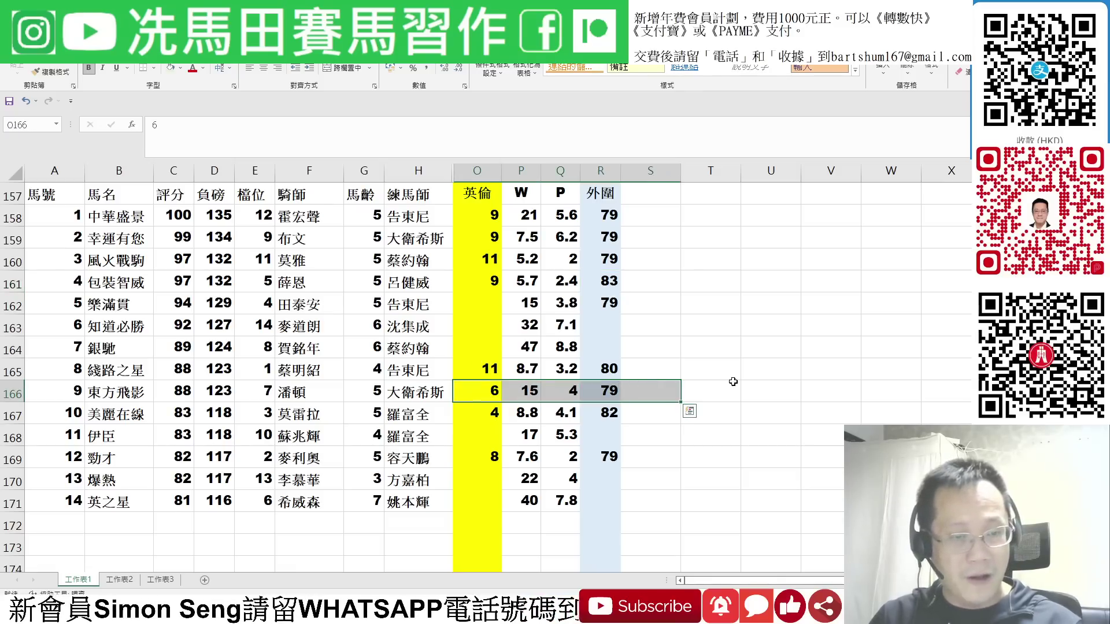
left_click(663, 394)
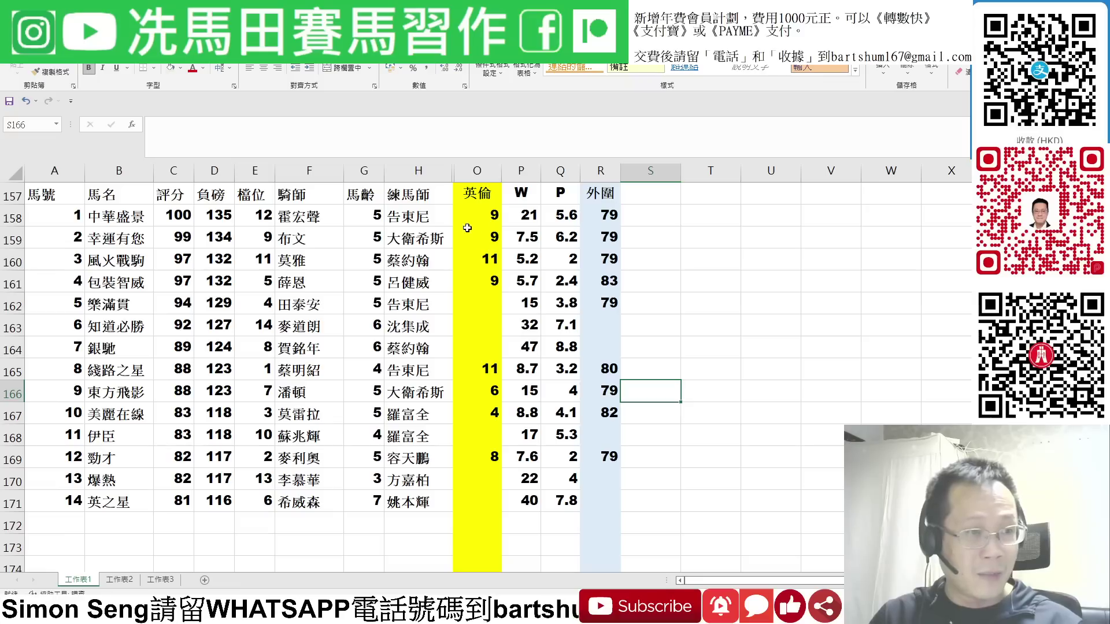
left_click_drag(465, 224, 605, 219)
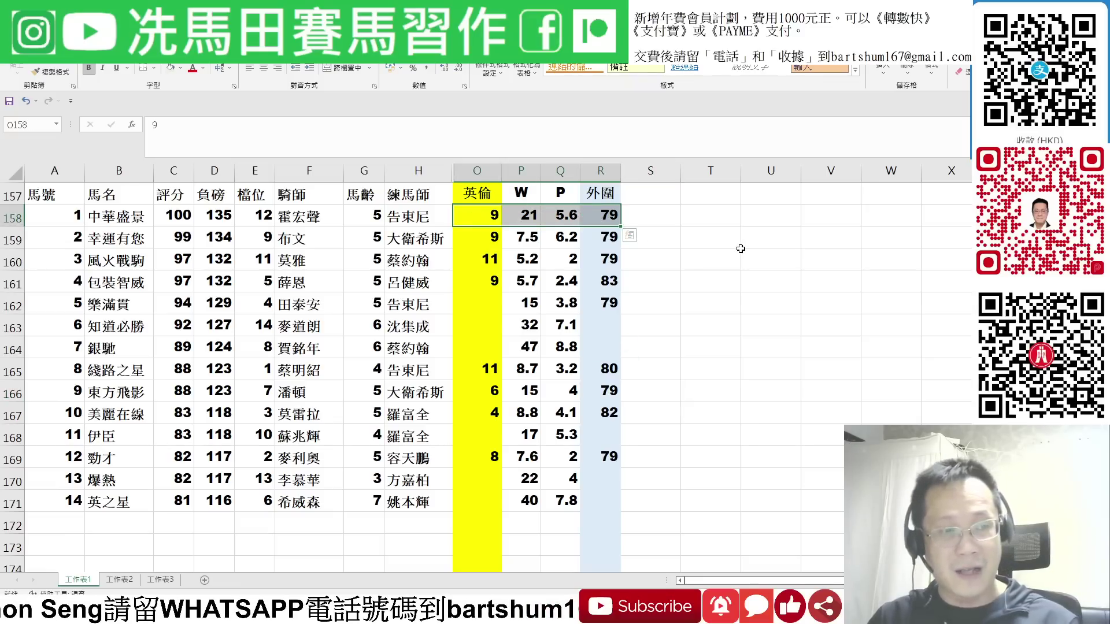